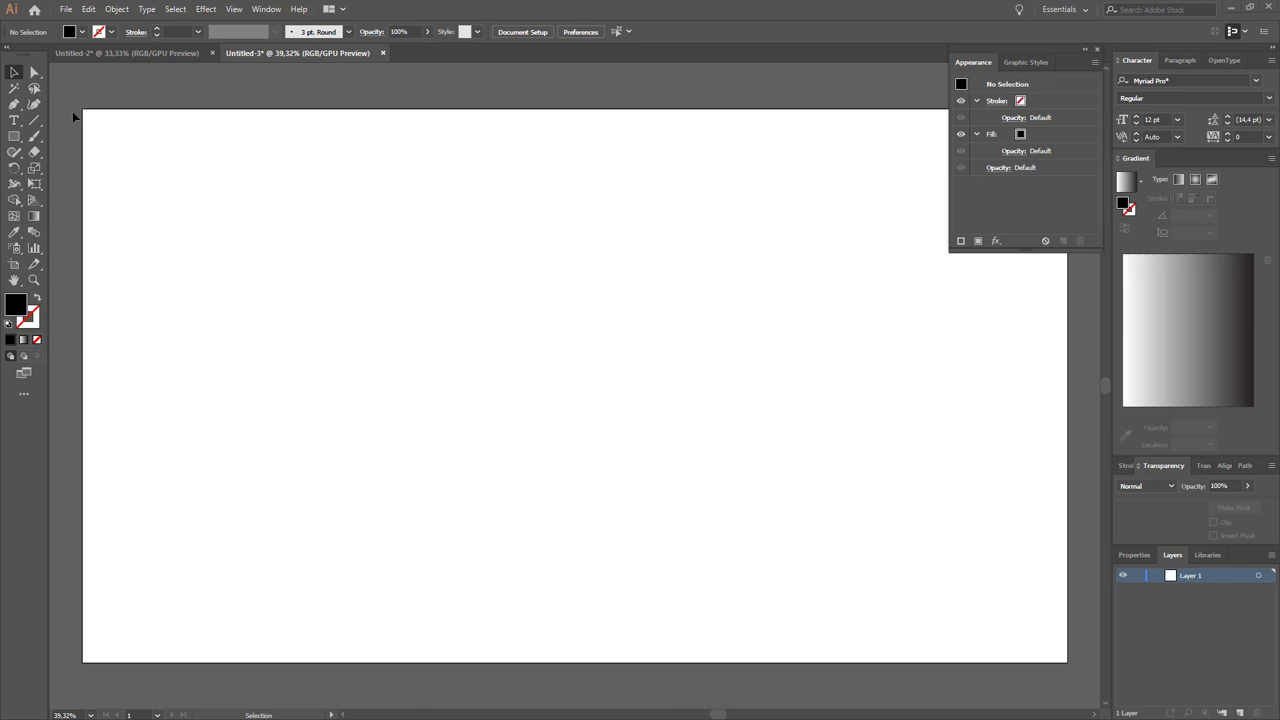
Type ISOMETRIC on the artboard, scale it up large and move it toward the centre
click(13, 123)
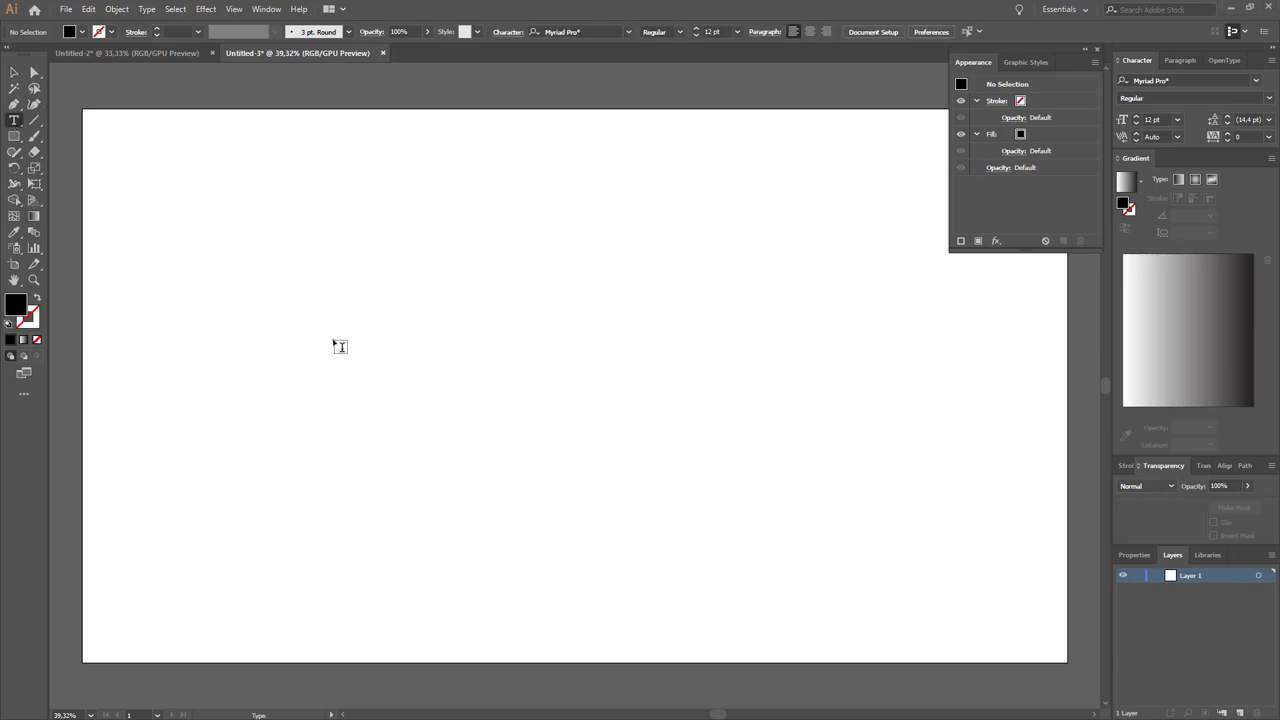
click(336, 342)
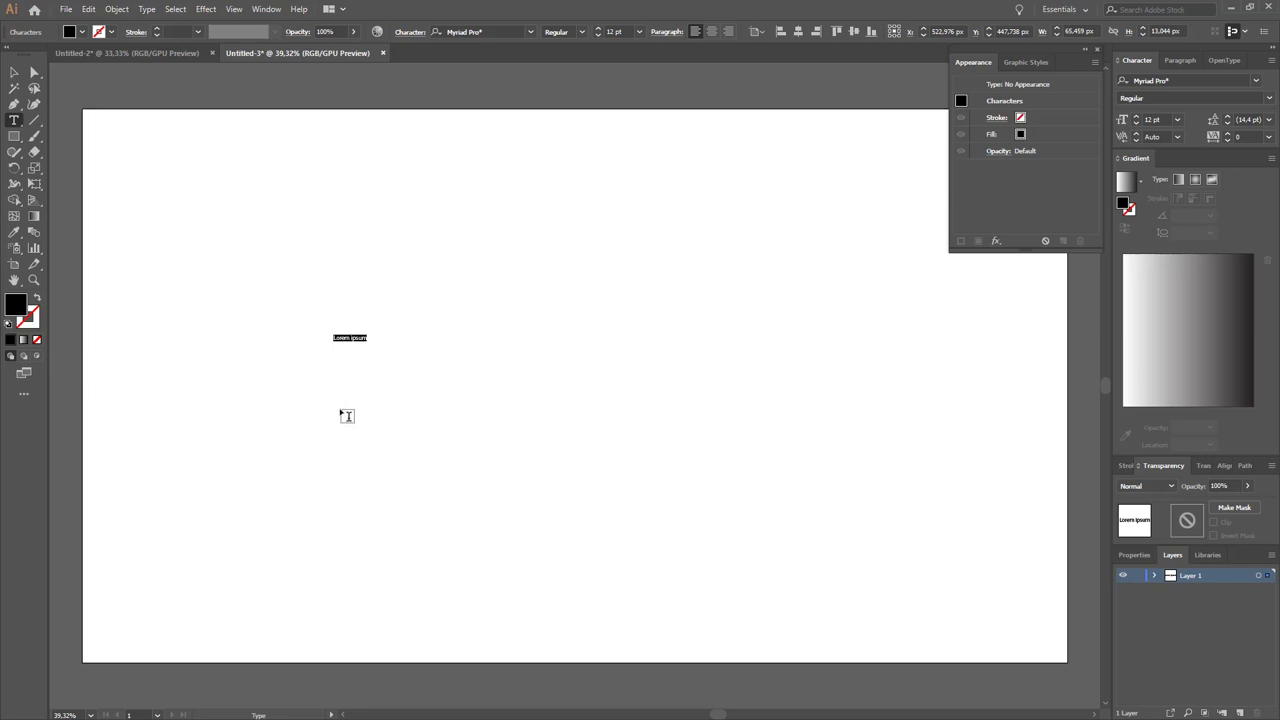
text(i)
text(6)
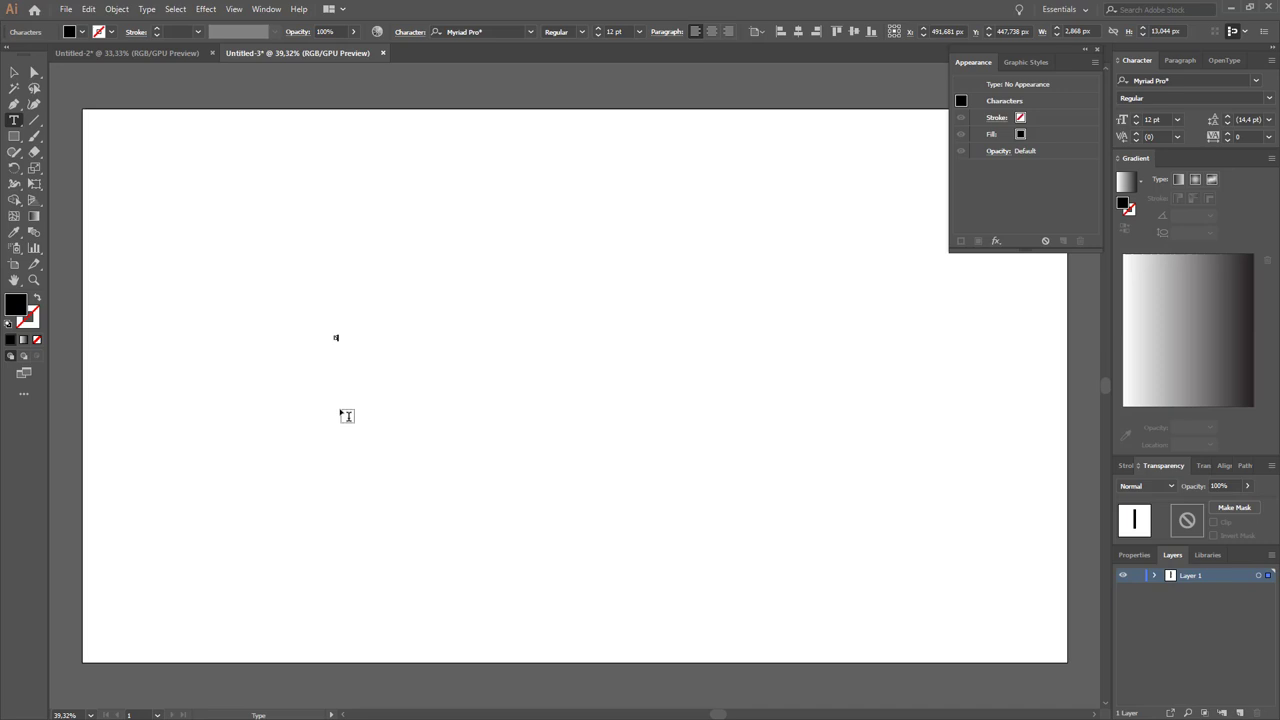
text(a)
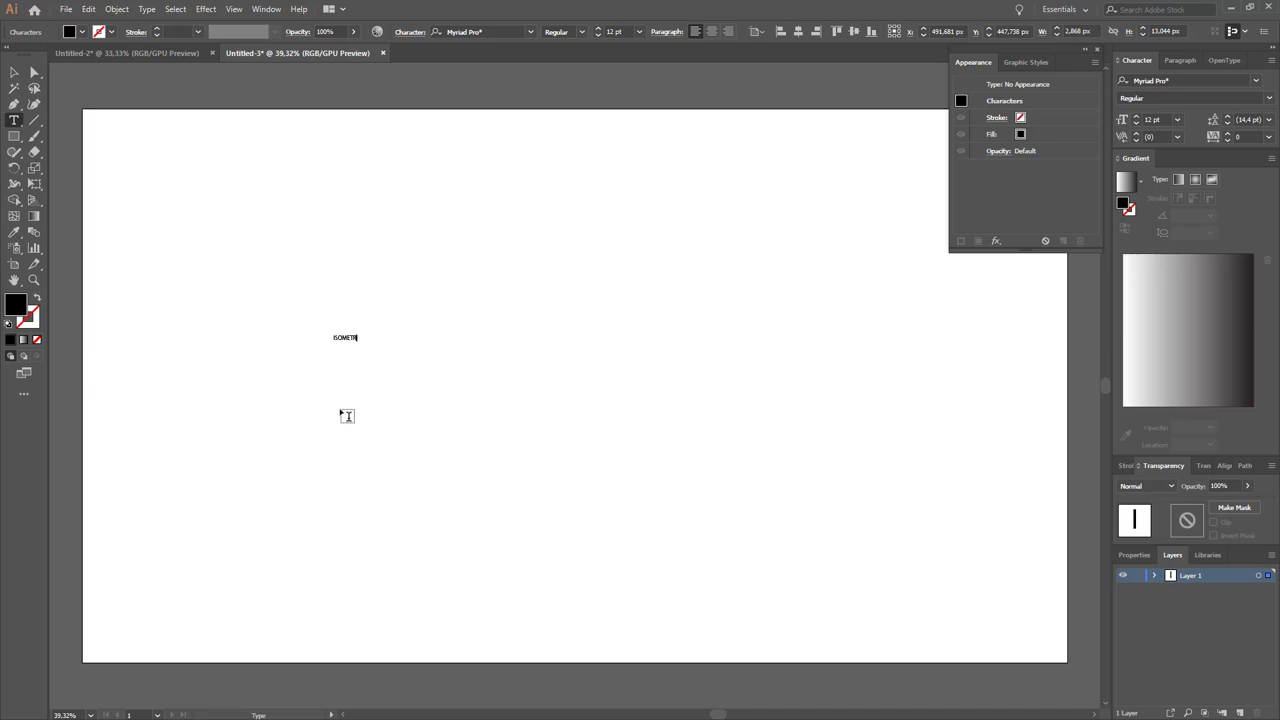
key(Escape)
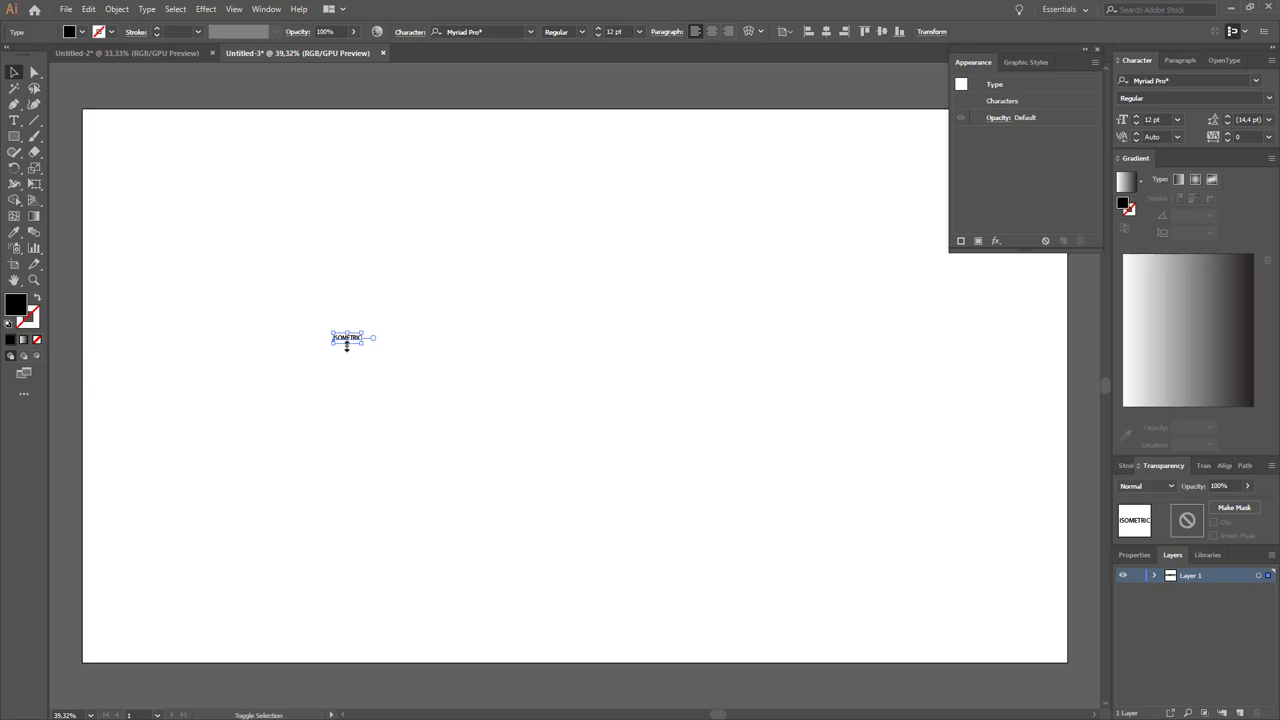
drag(347, 343, 397, 538)
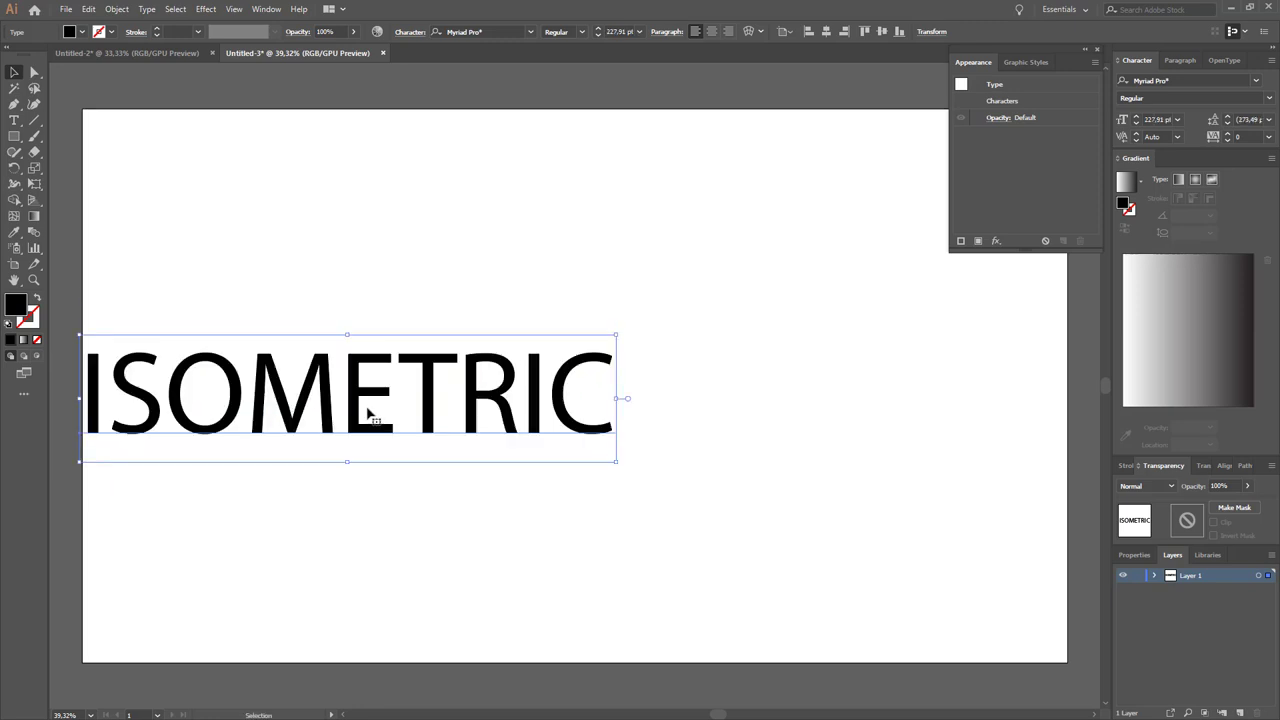
mouse_move(371, 414)
mouse_down()
mouse_move(553, 446)
mouse_move(525, 383)
mouse_up()
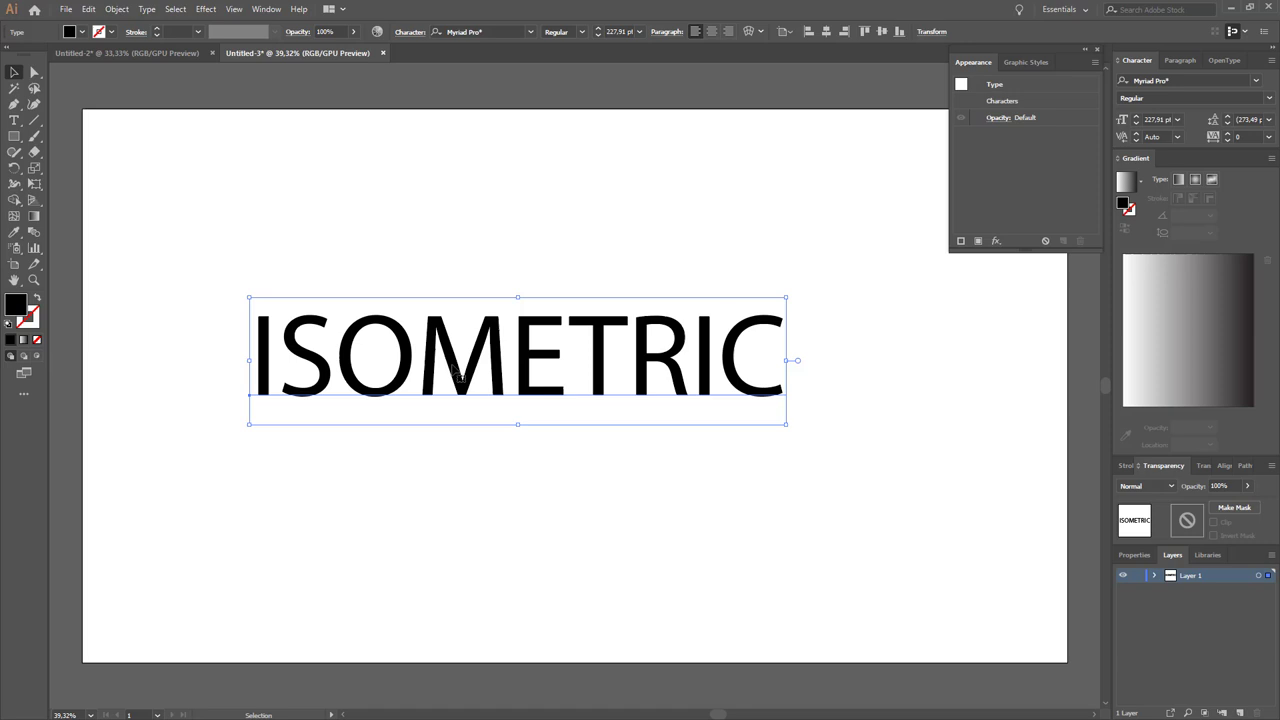
Change the ISOMETRIC font to Bebas Neue Regular
click(470, 31)
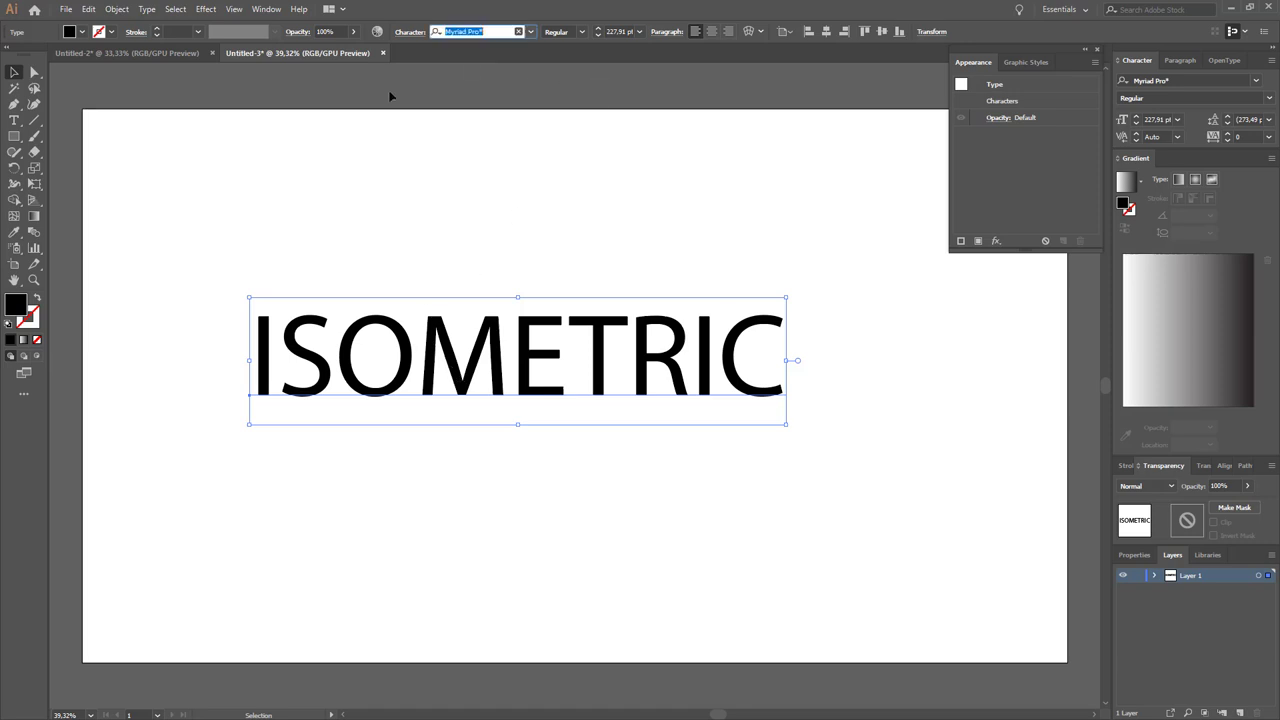
text(B)
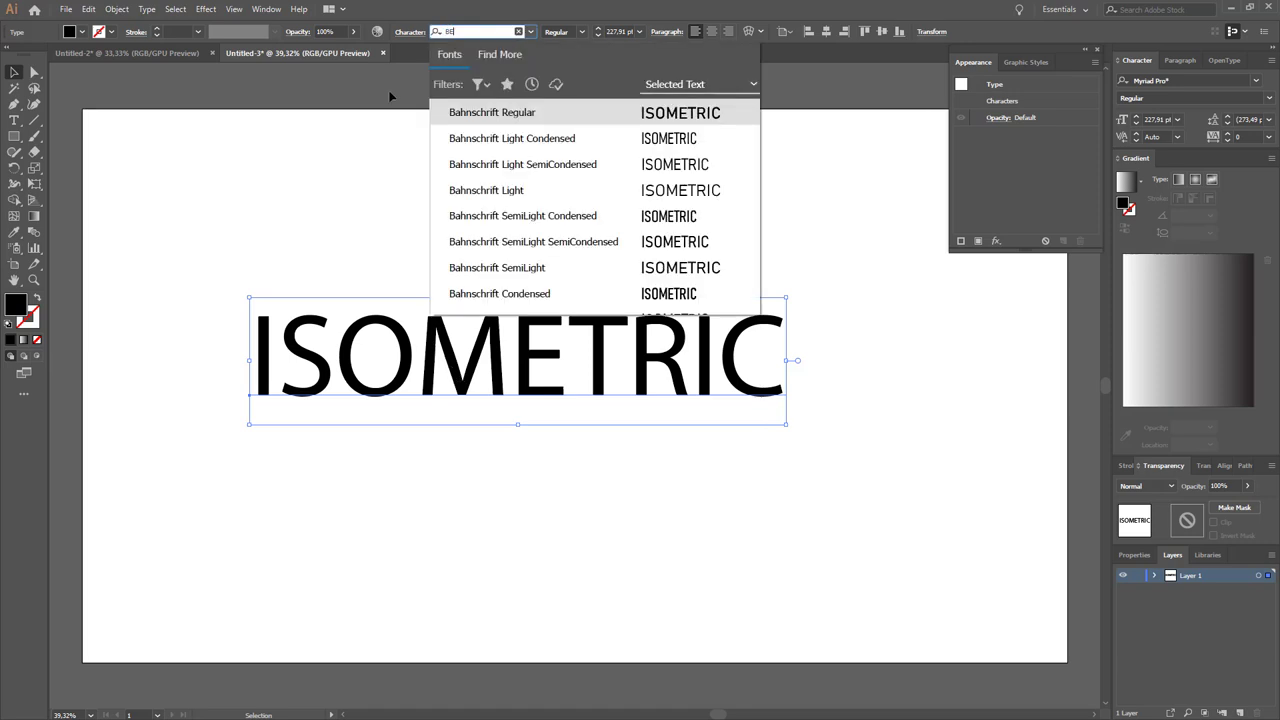
text(E)
key(Return)
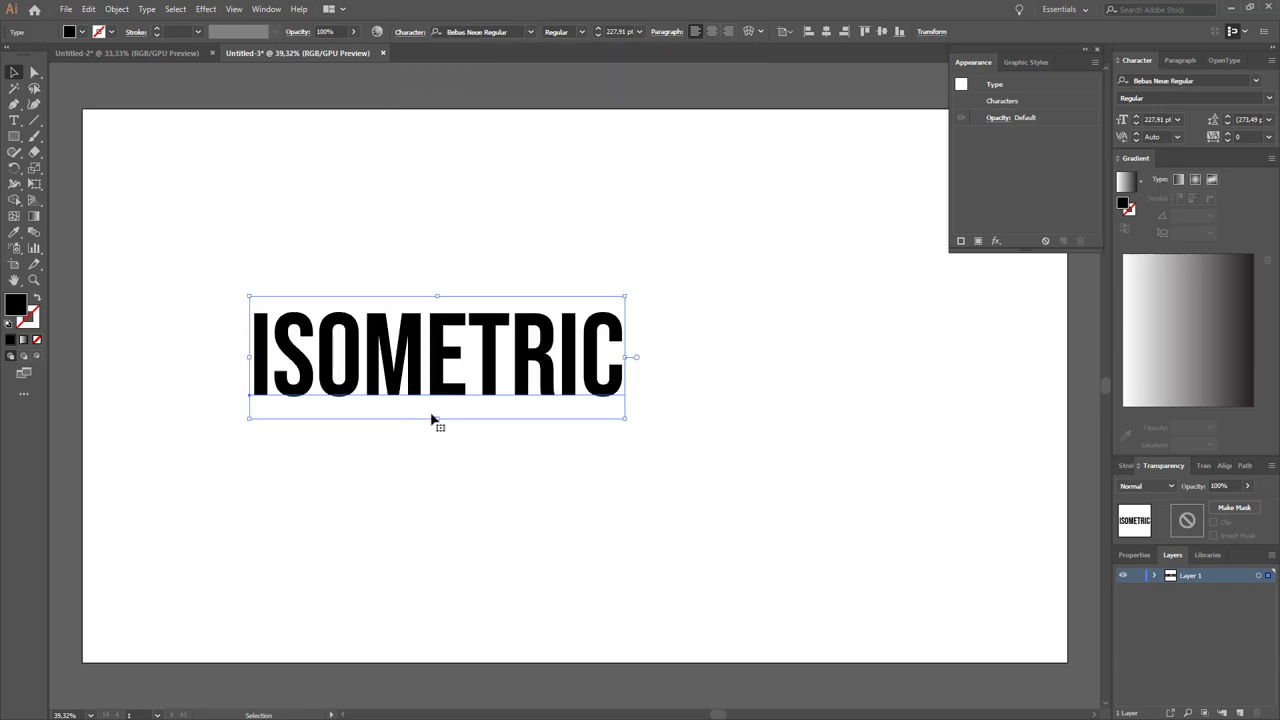
Enlarge the text and centre it horizontally and vertically on the artboard
drag(437, 418, 437, 513)
drag(440, 415, 536, 415)
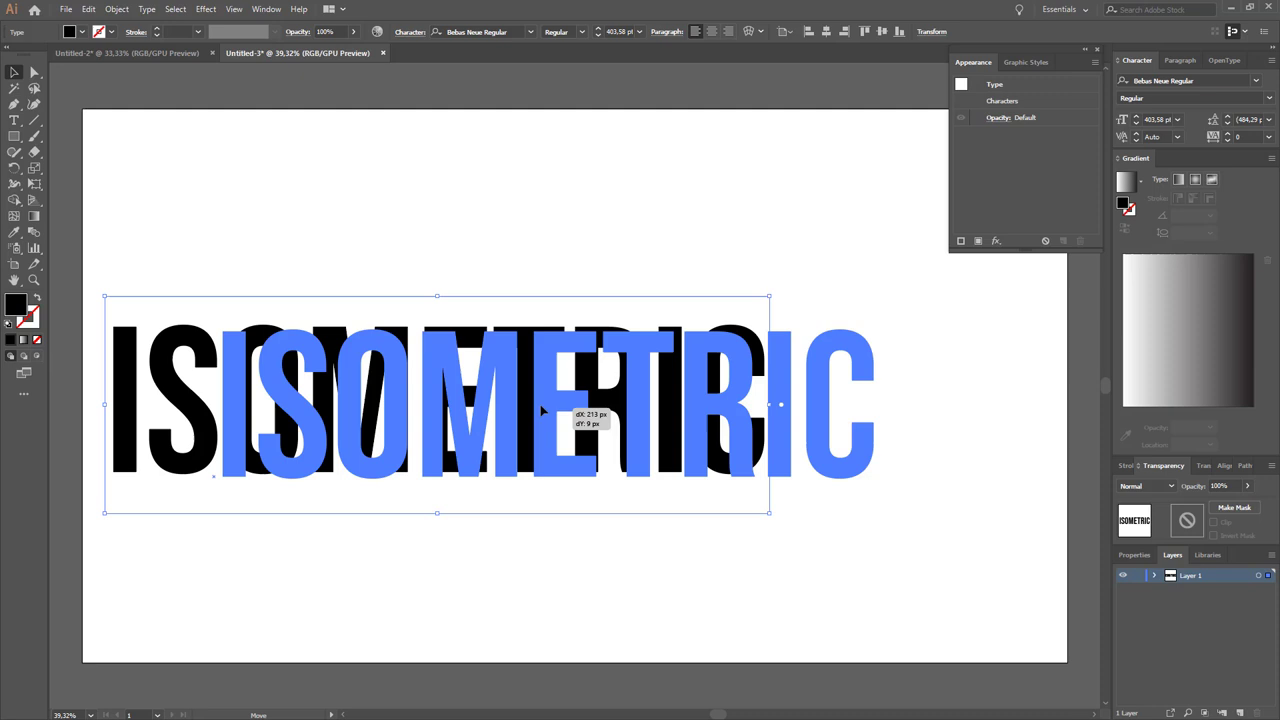
click(826, 31)
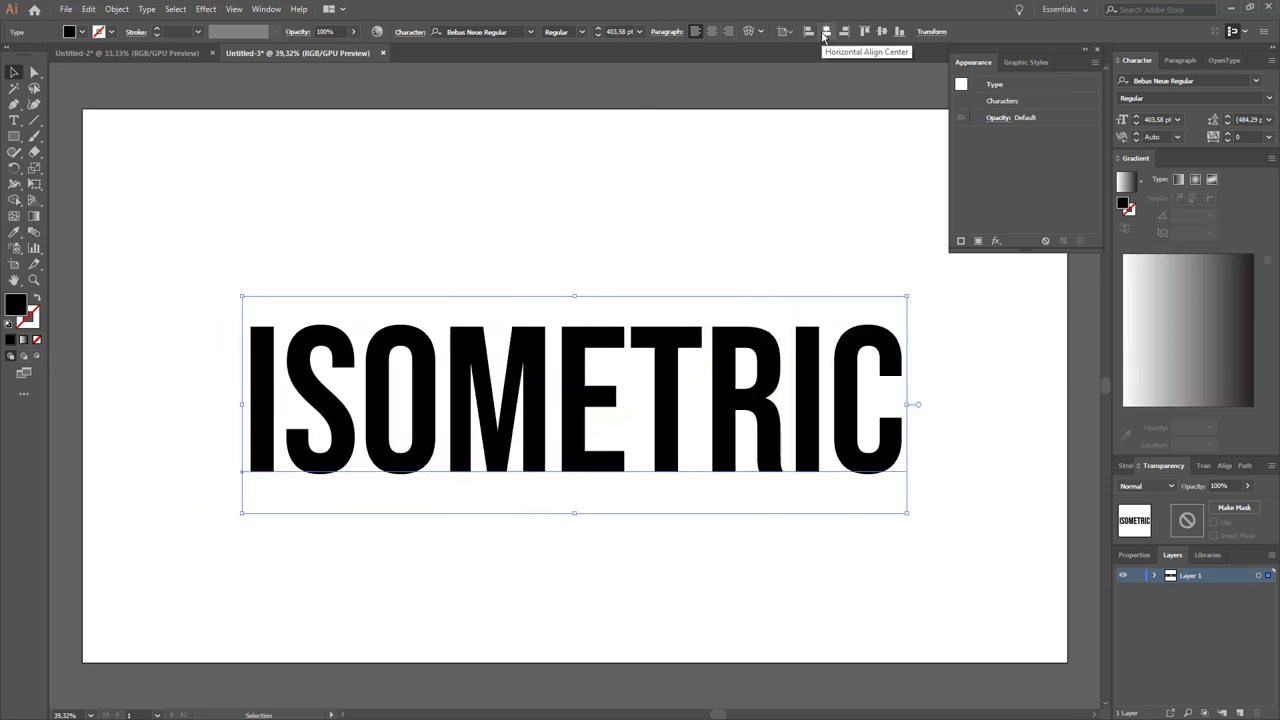
click(883, 33)
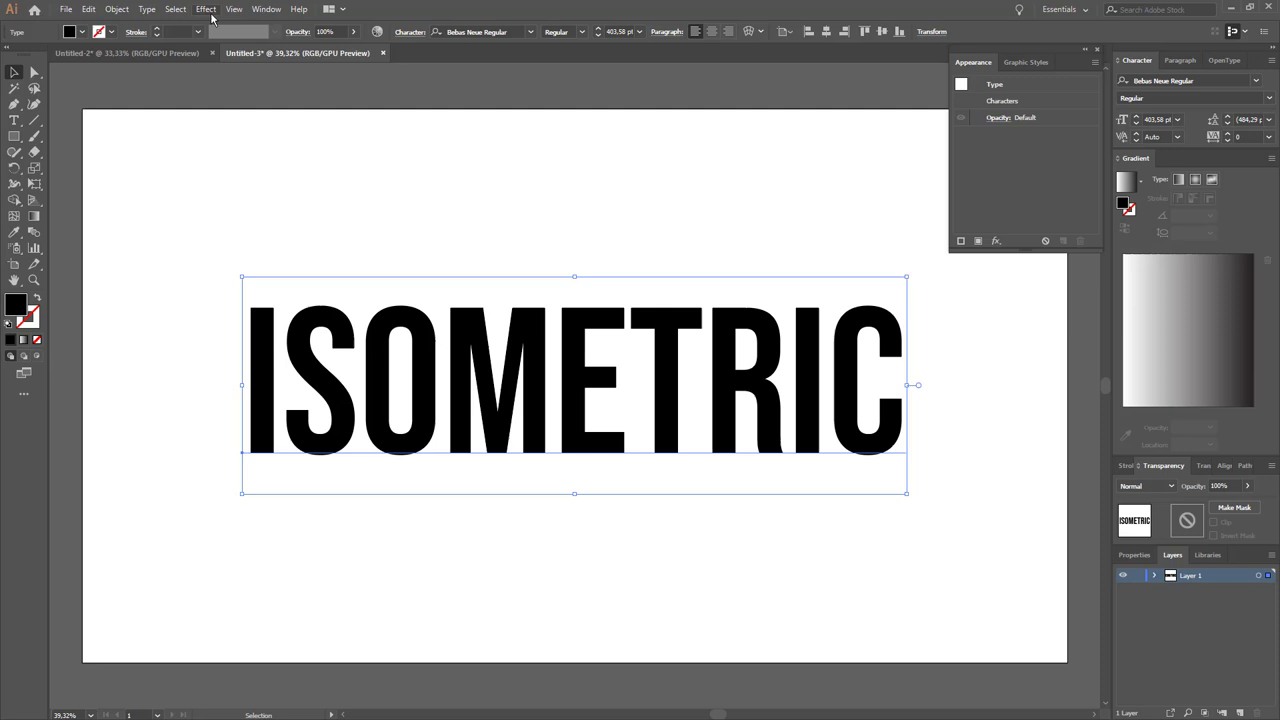
Set the Characters fill of ISOMETRIC to None in the Appearance panel
click(262, 9)
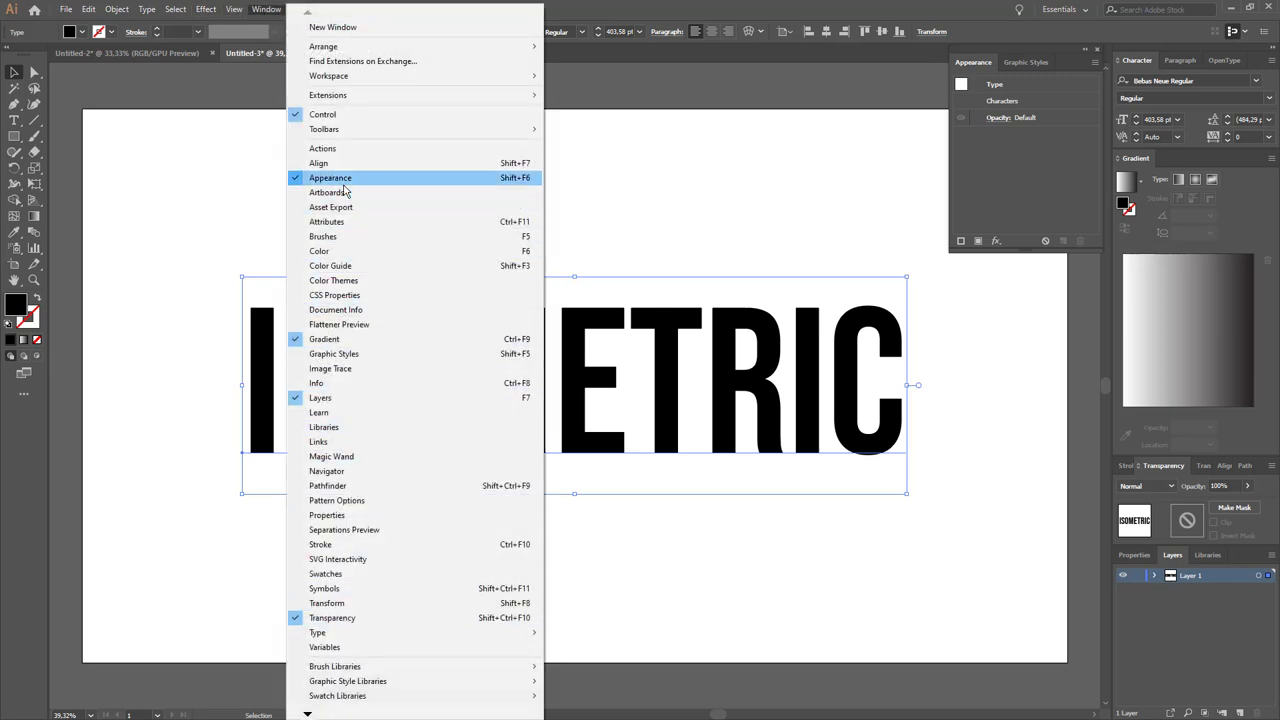
click(882, 5)
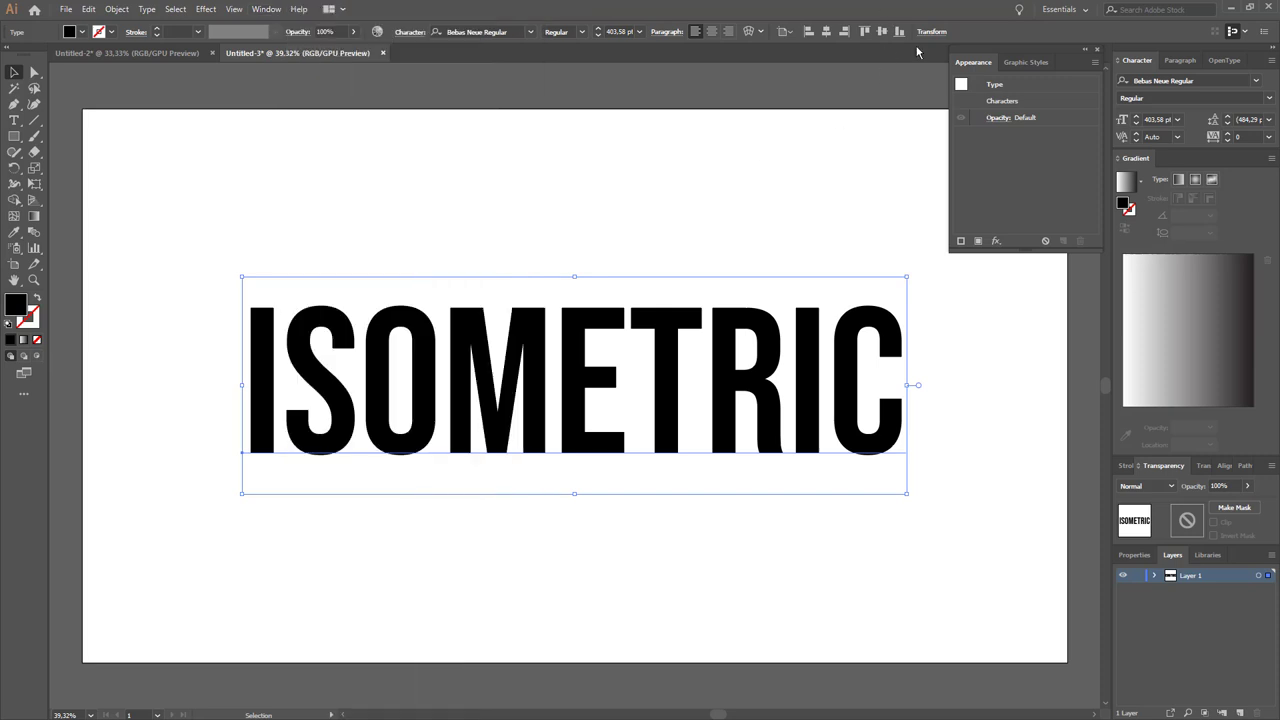
click(999, 103)
double_click(999, 103)
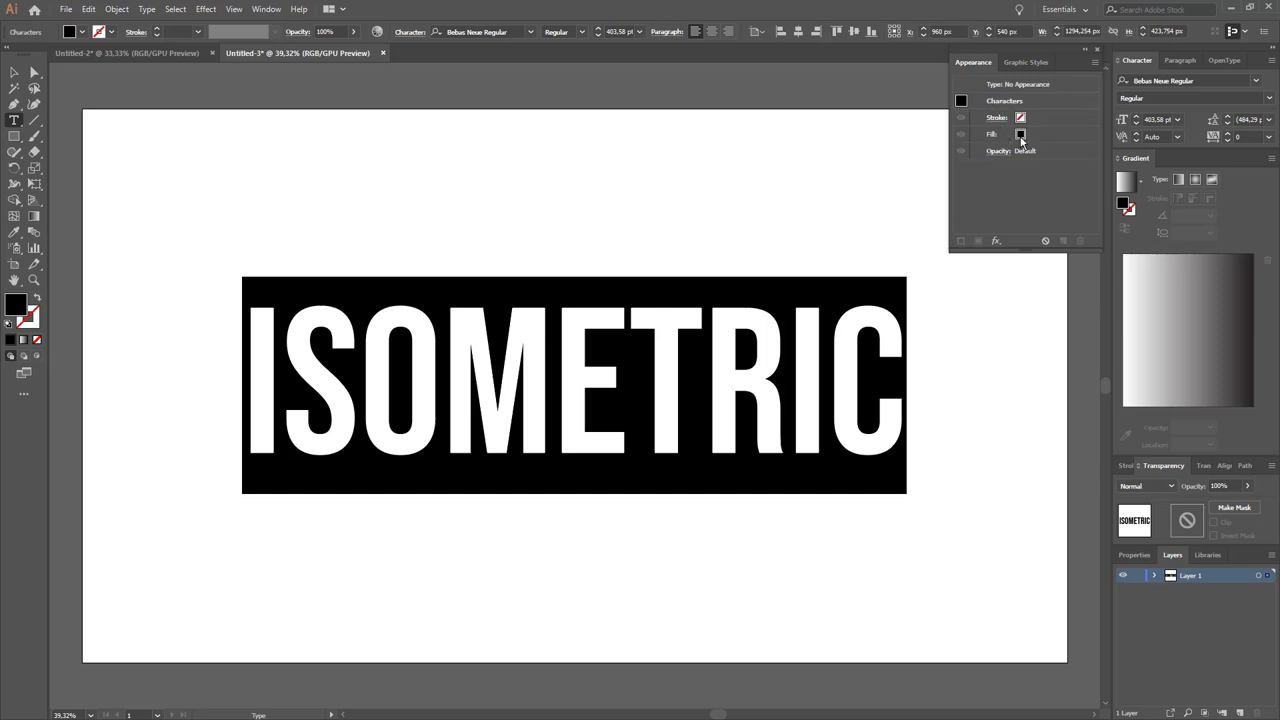
click(1019, 138)
click(1027, 142)
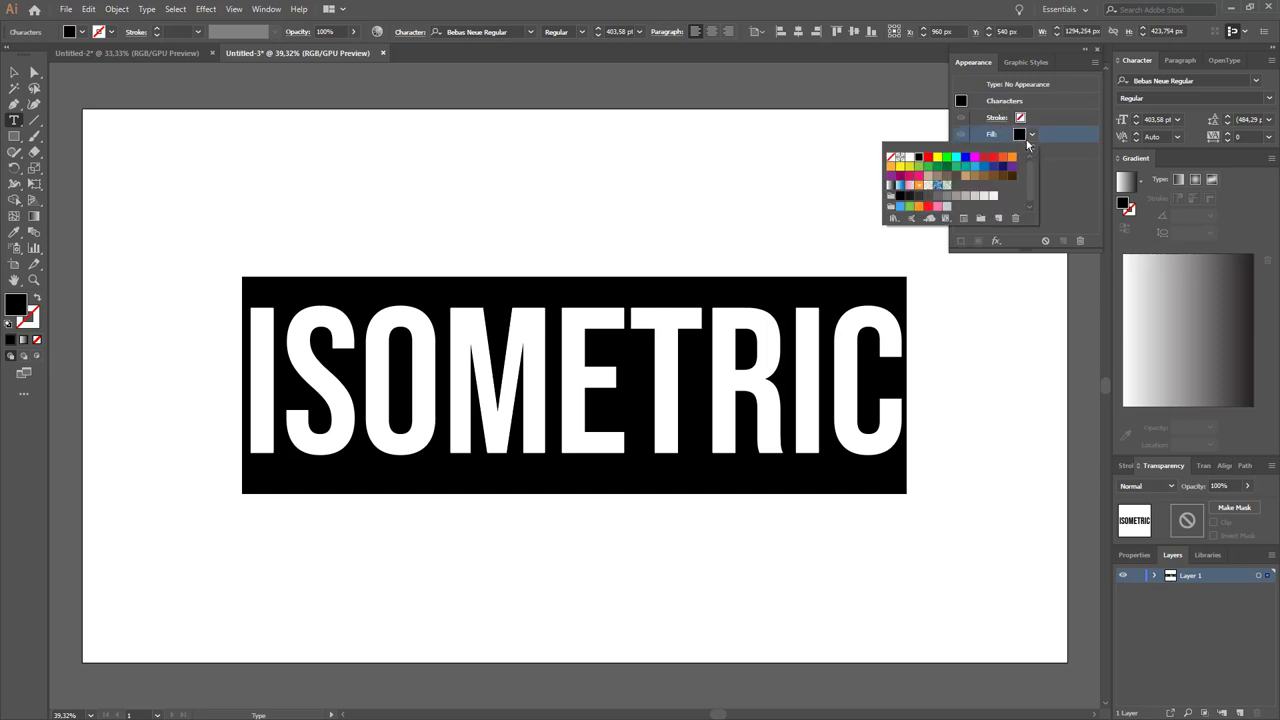
click(890, 157)
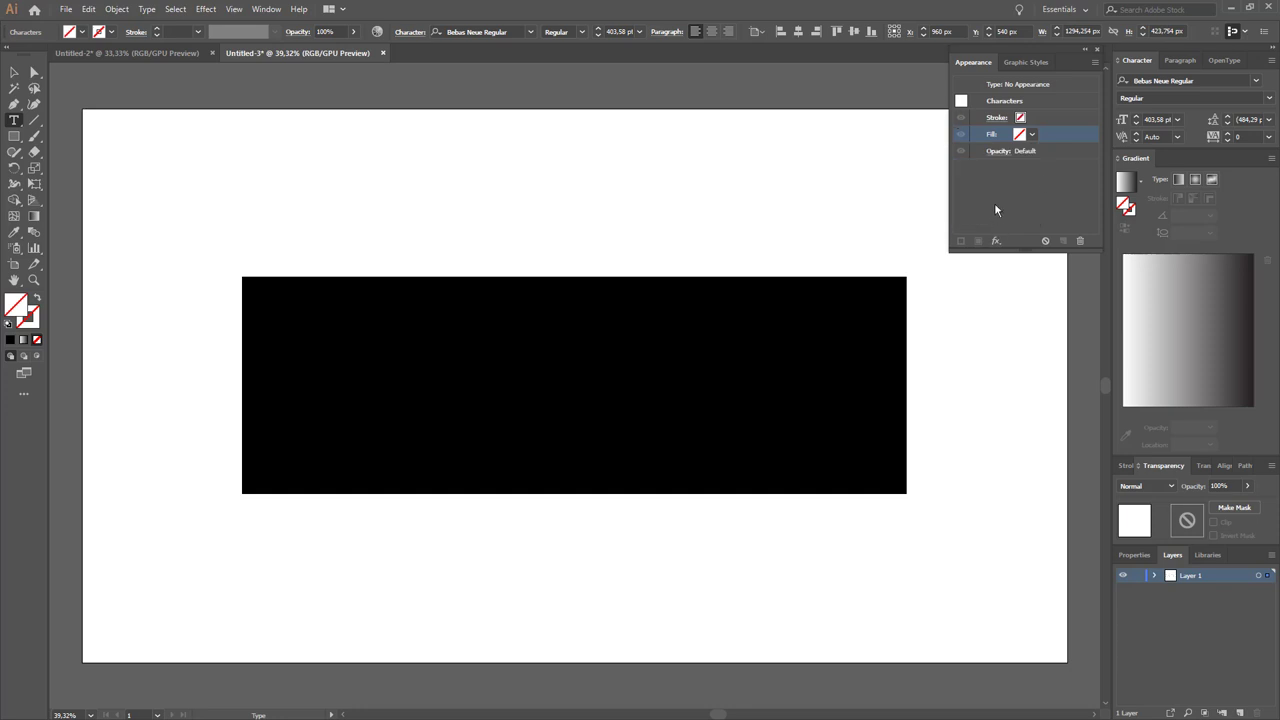
Add a new Type-level fill to the ISOMETRIC object and colour it red
click(1009, 84)
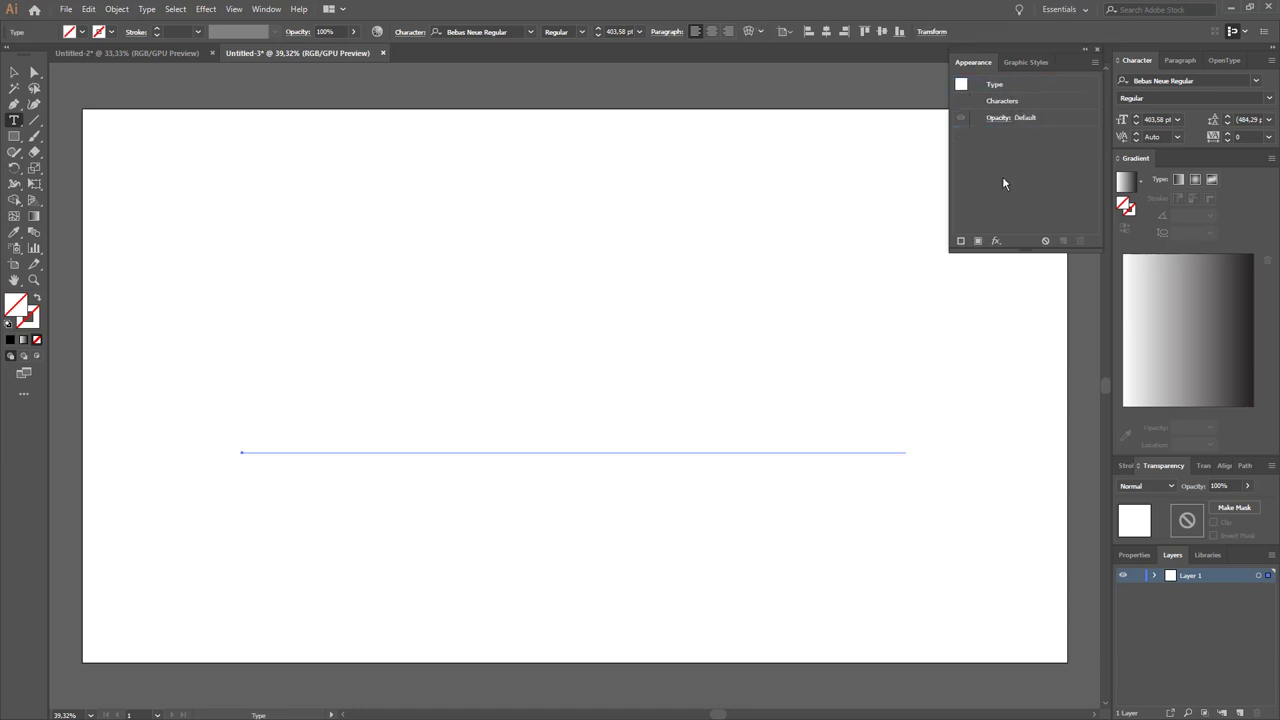
click(979, 244)
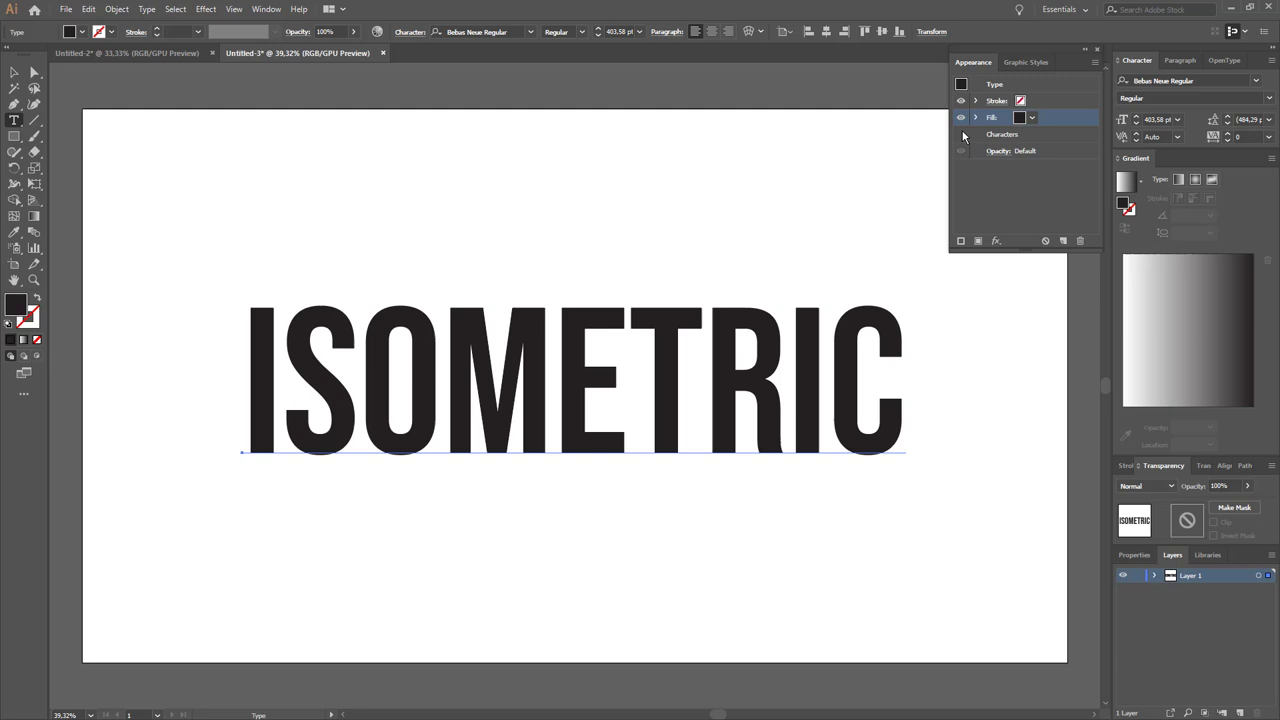
click(1028, 118)
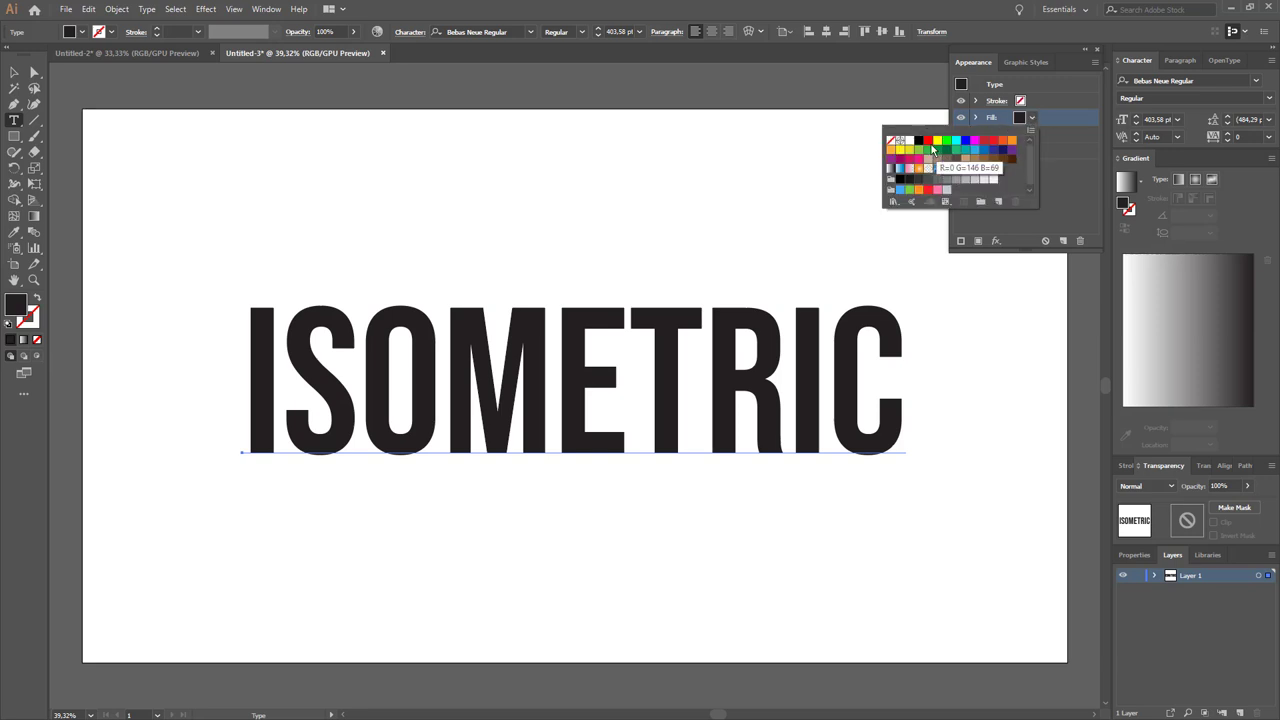
click(928, 141)
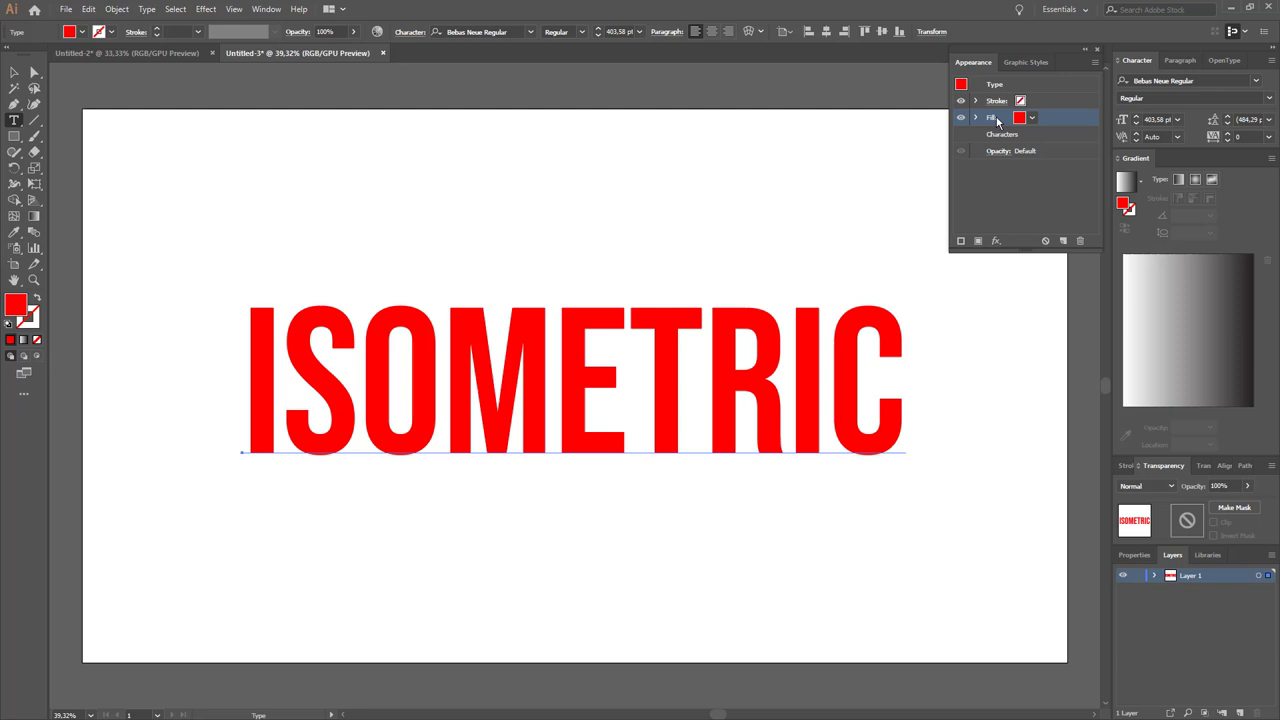
Apply a 3D Rotate effect to the red fill using the Isometric Left position preset
click(997, 242)
mouse_move(1050, 272)
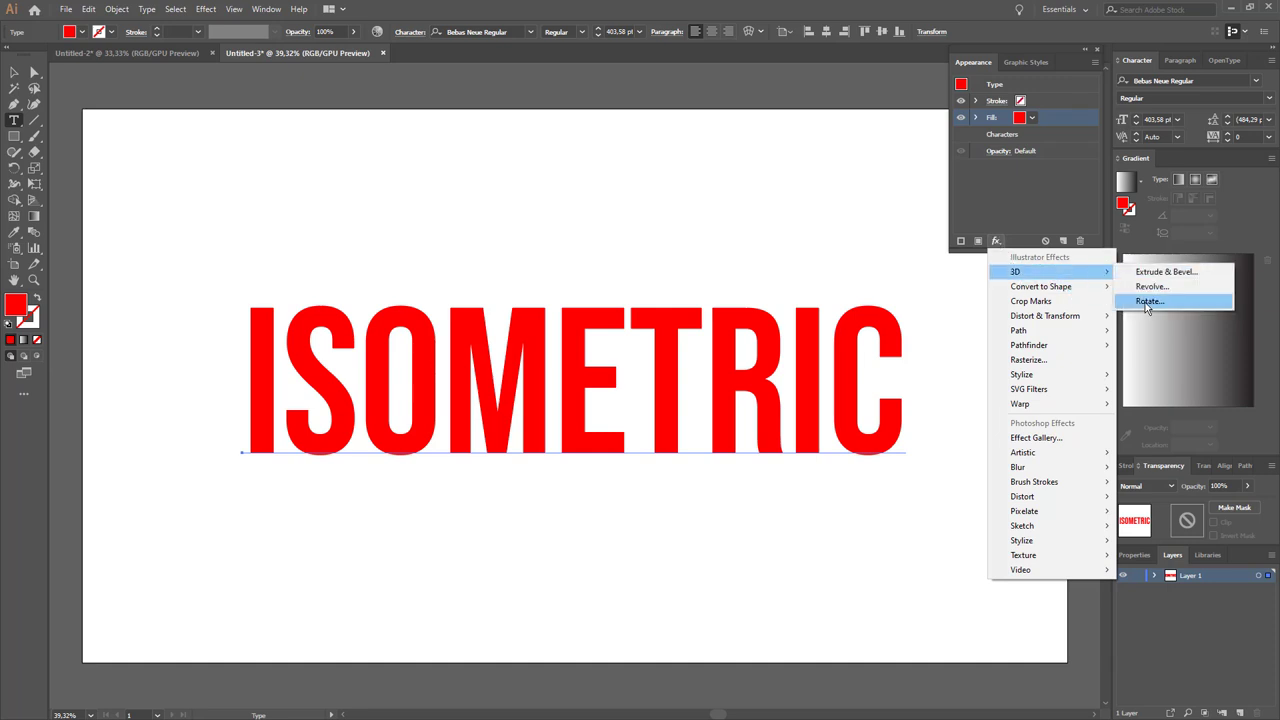
click(1145, 302)
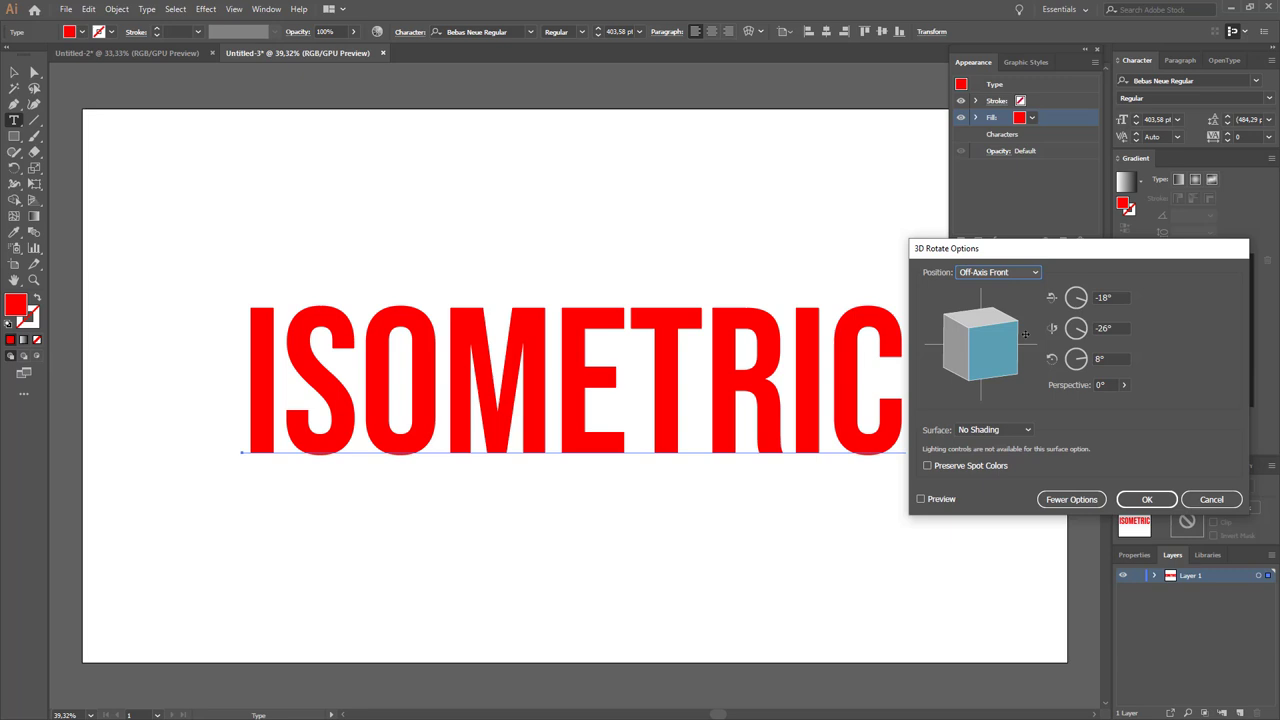
drag(1078, 332, 1067, 268)
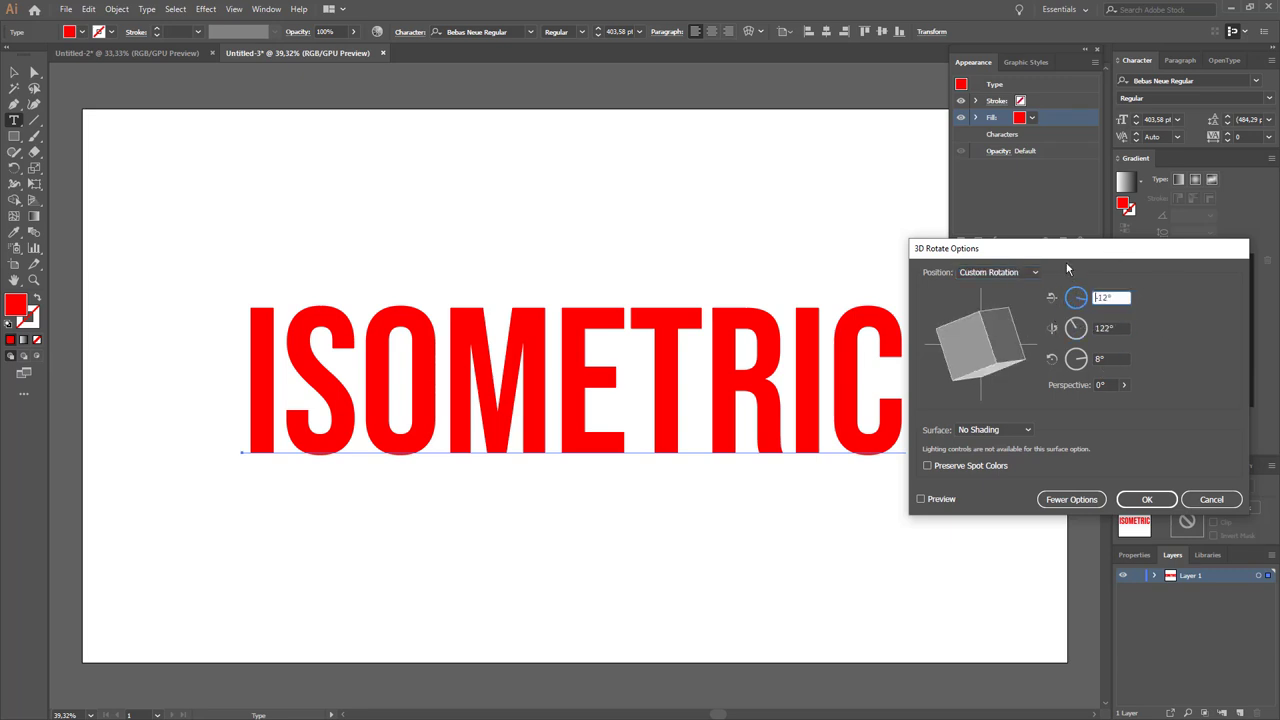
click(995, 272)
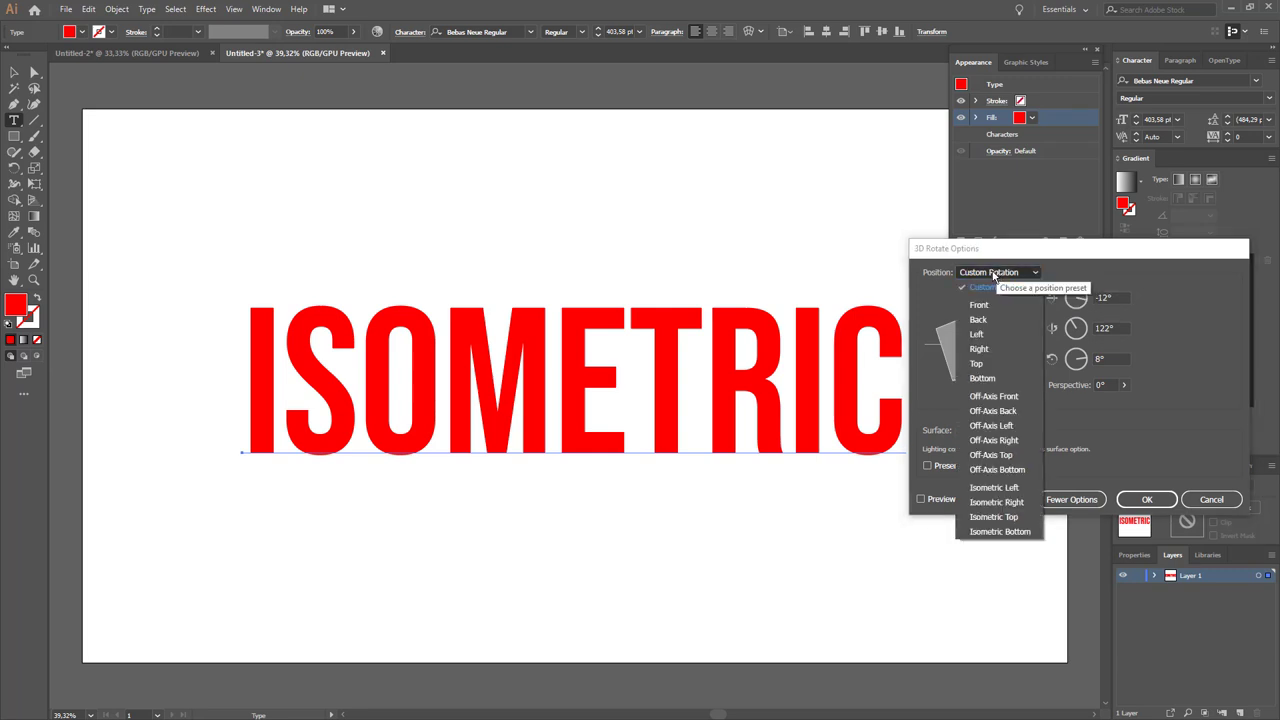
click(990, 488)
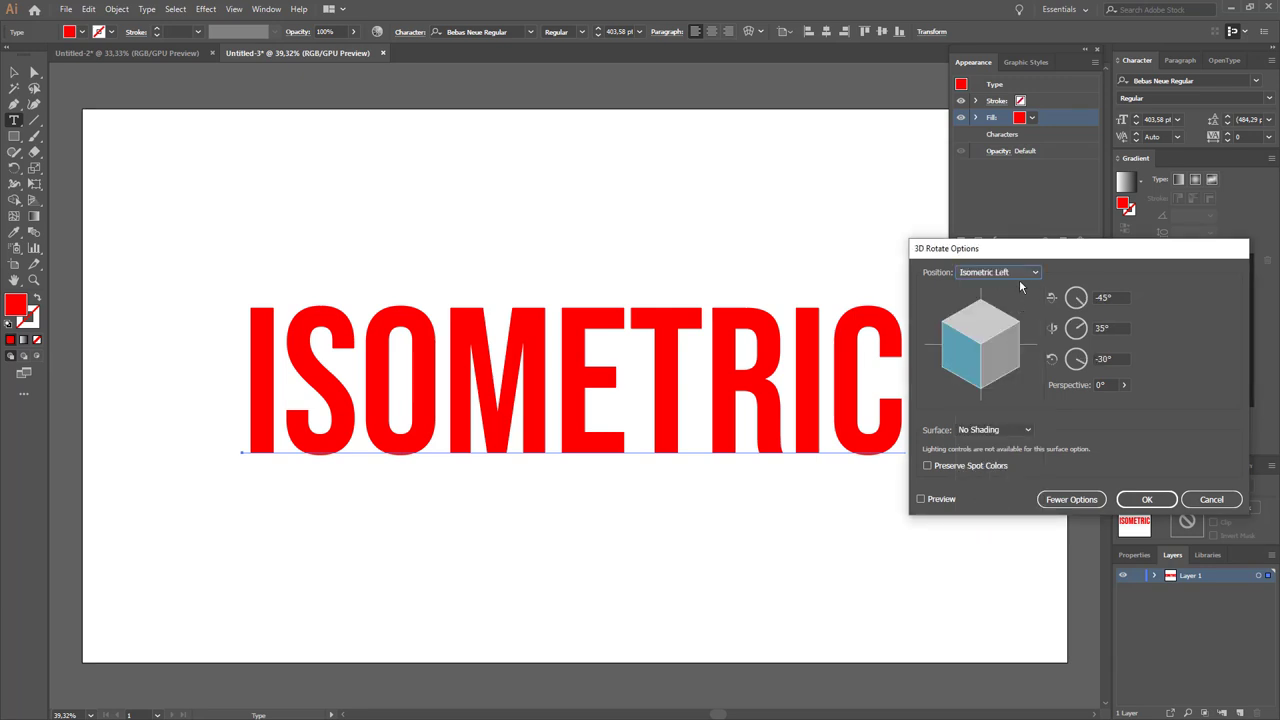
click(921, 499)
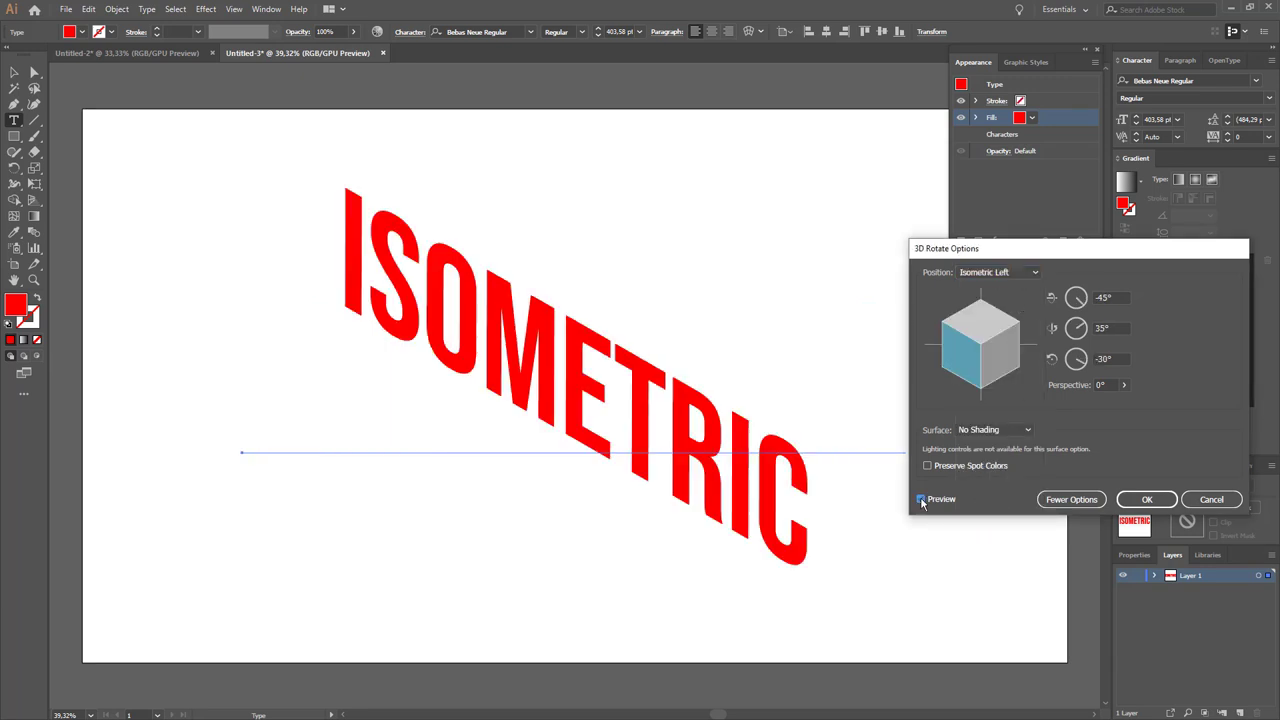
click(997, 272)
click(990, 488)
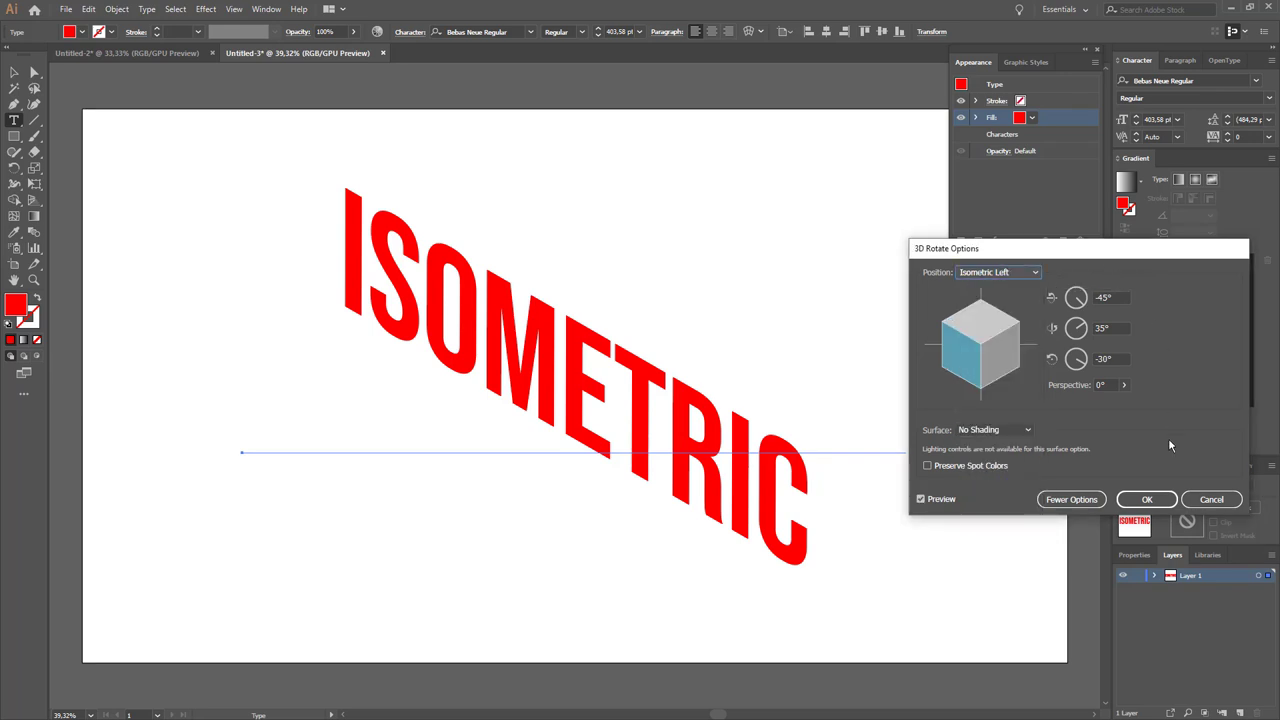
click(1148, 497)
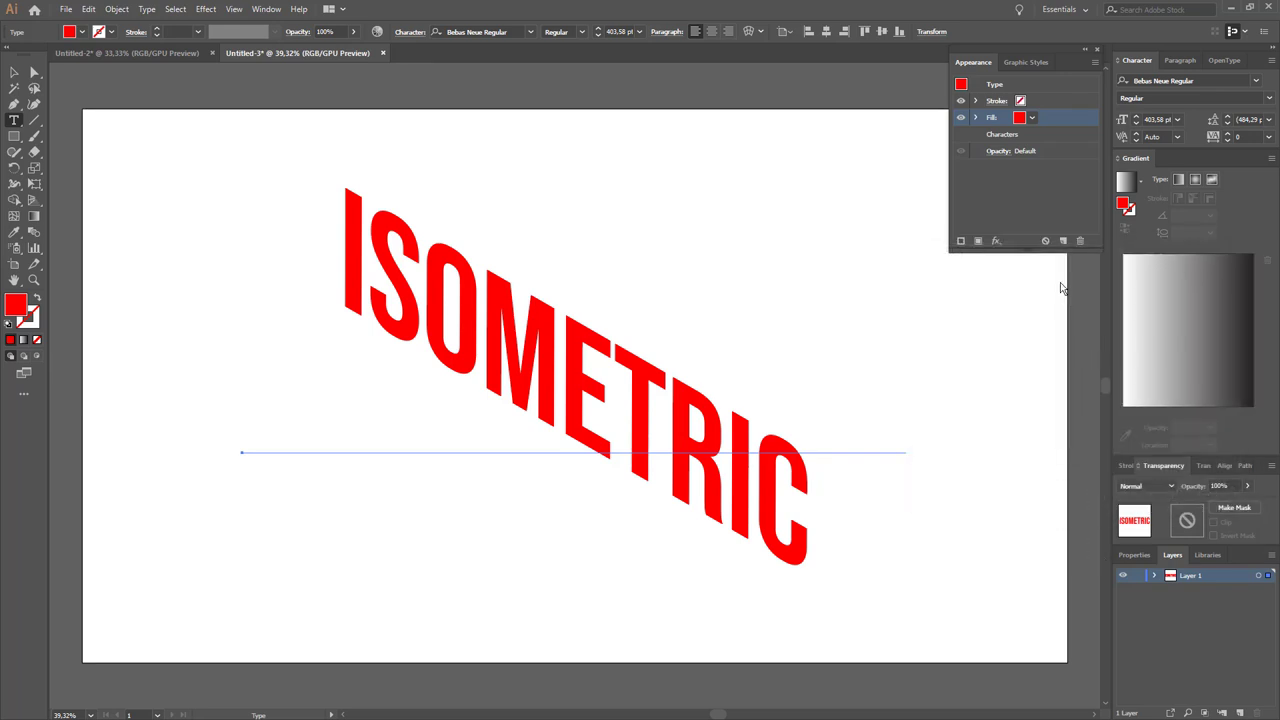
click(997, 150)
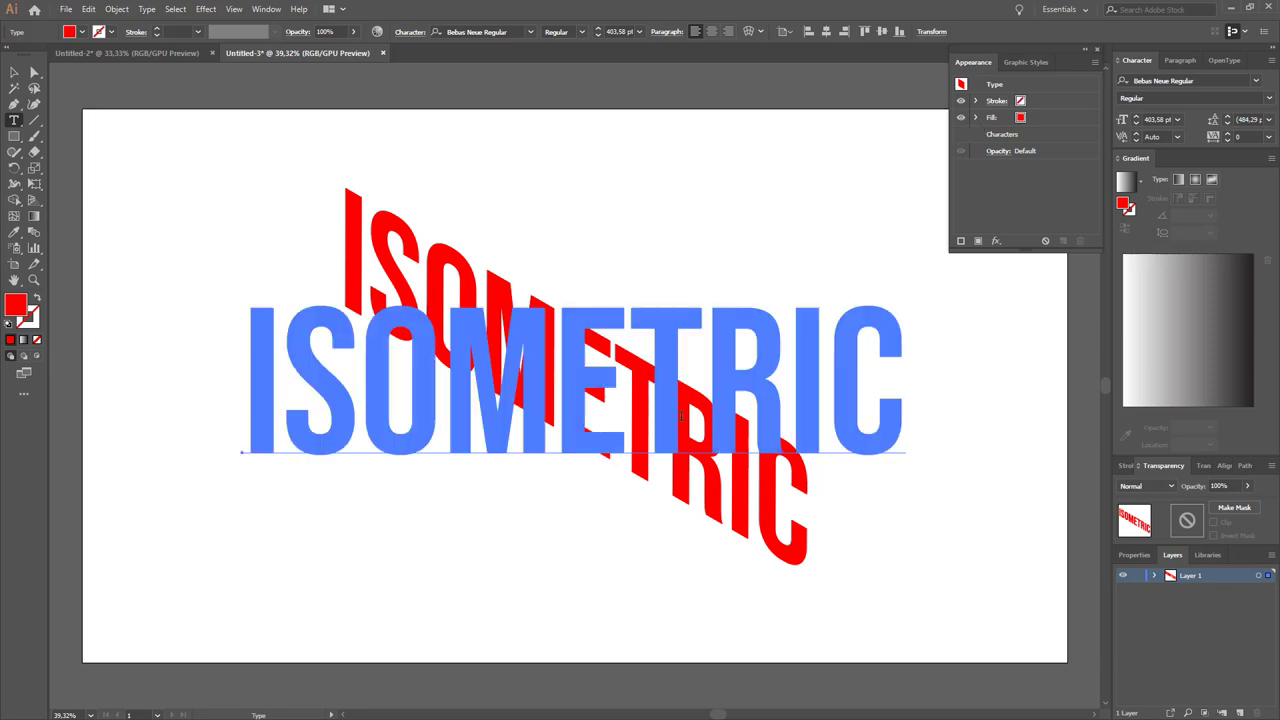
click(978, 118)
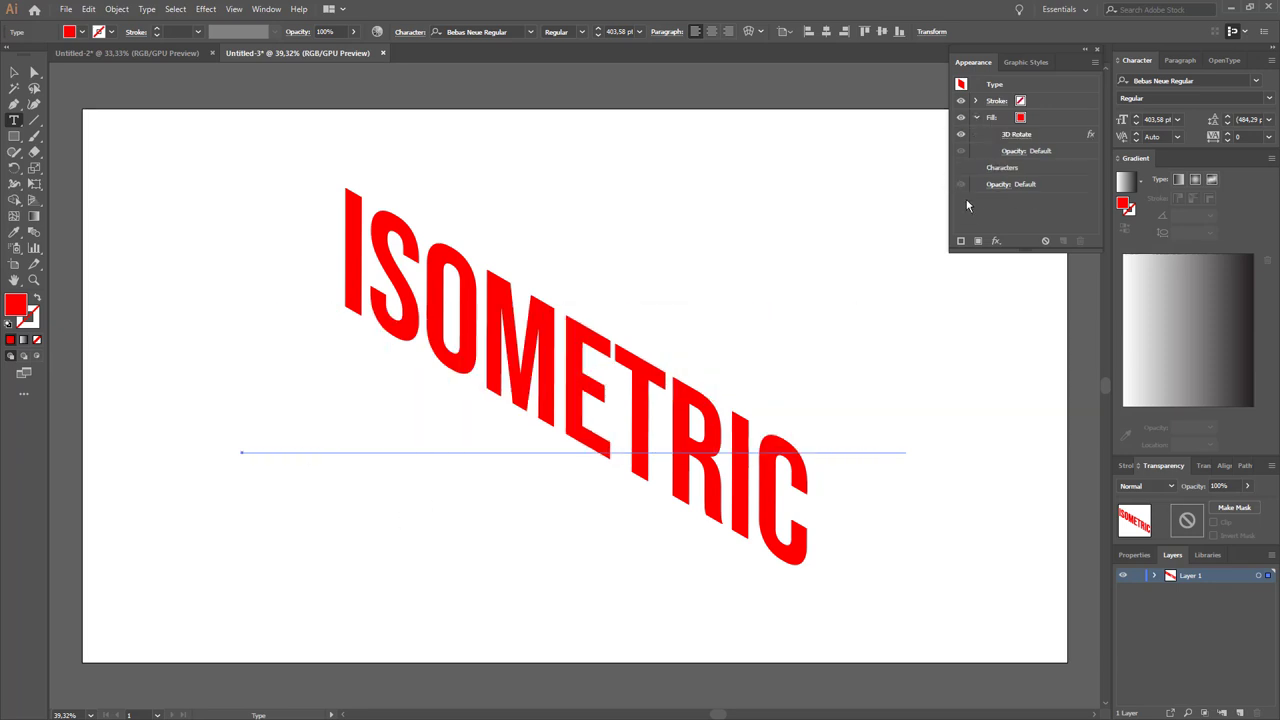
click(977, 118)
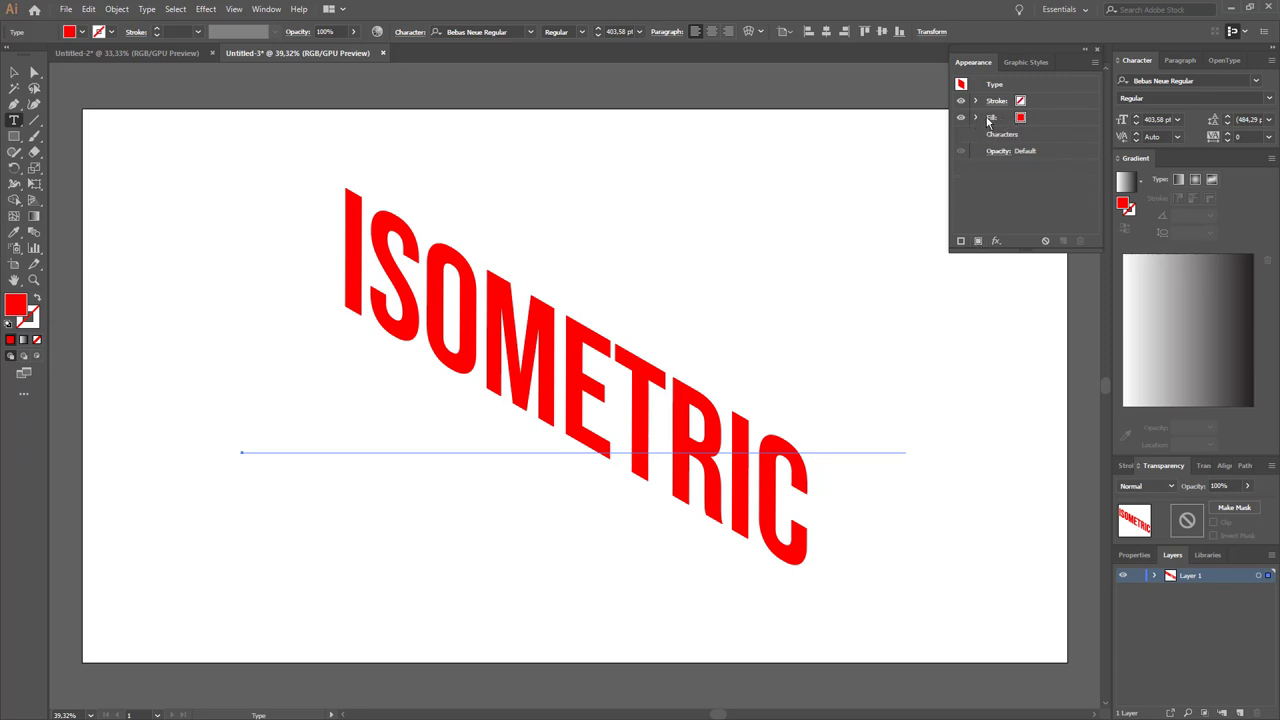
click(994, 121)
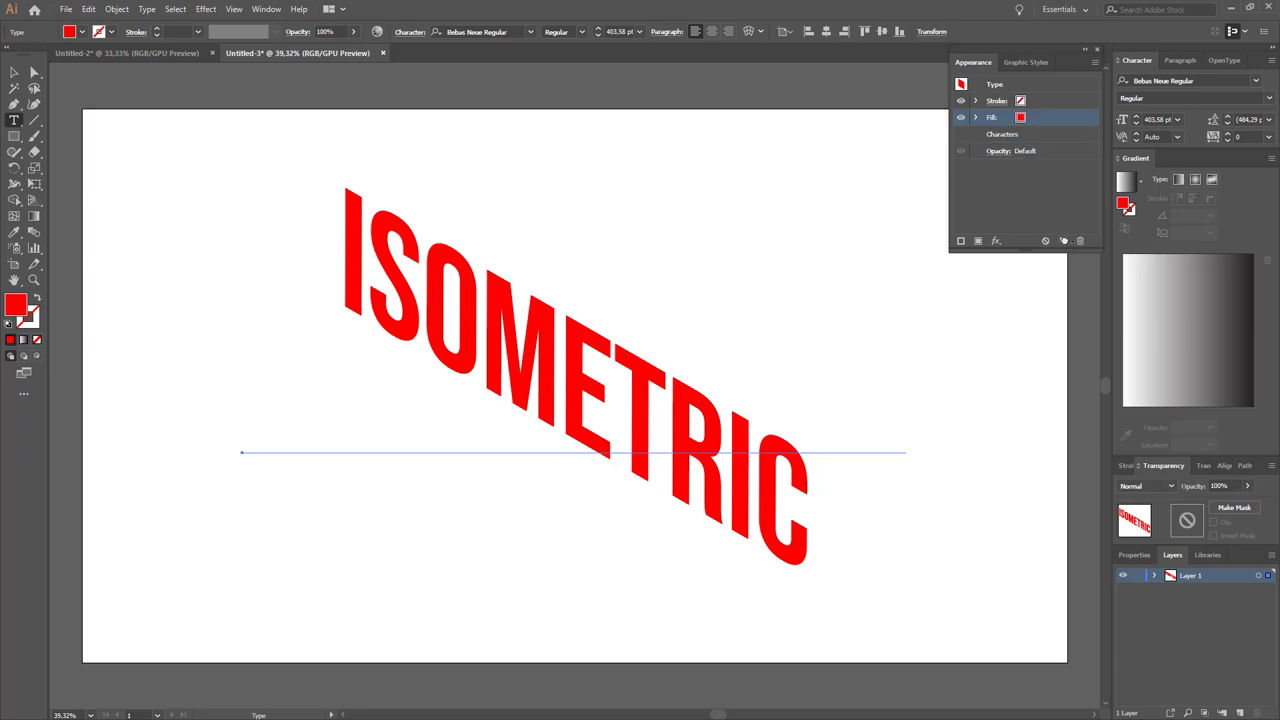
Duplicate the red fill and turn the top copy black
click(1063, 240)
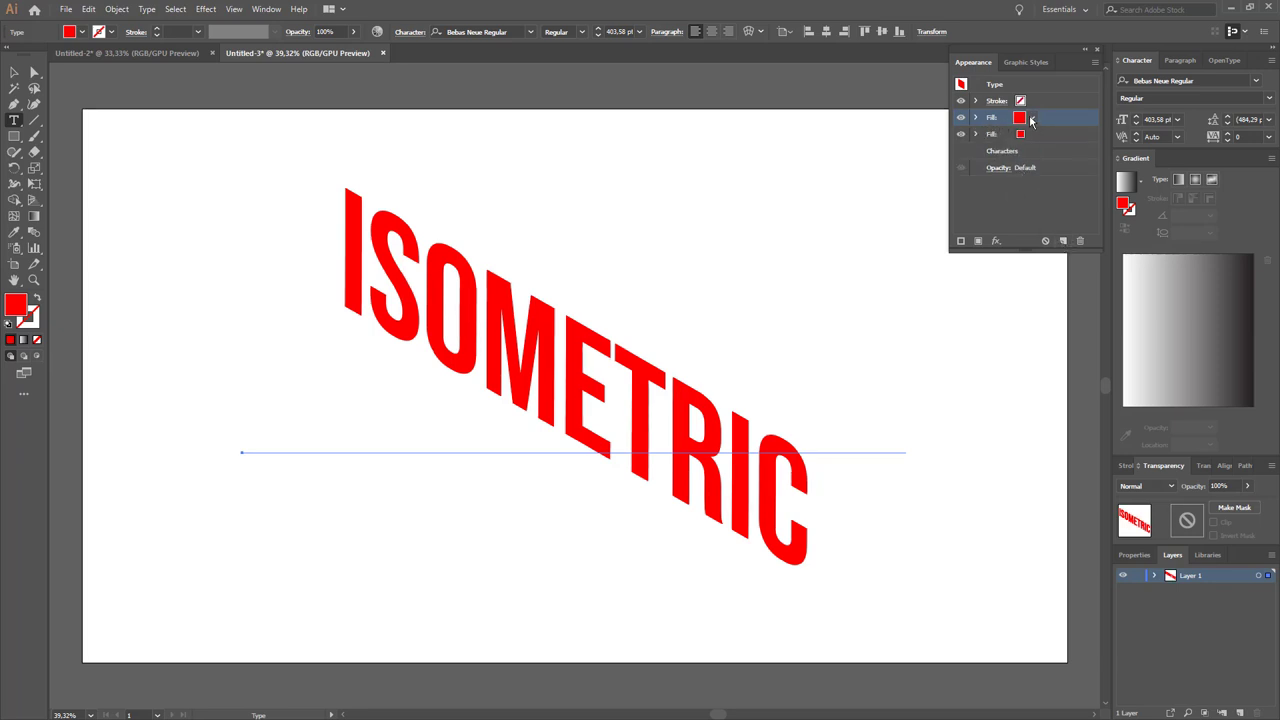
click(1032, 118)
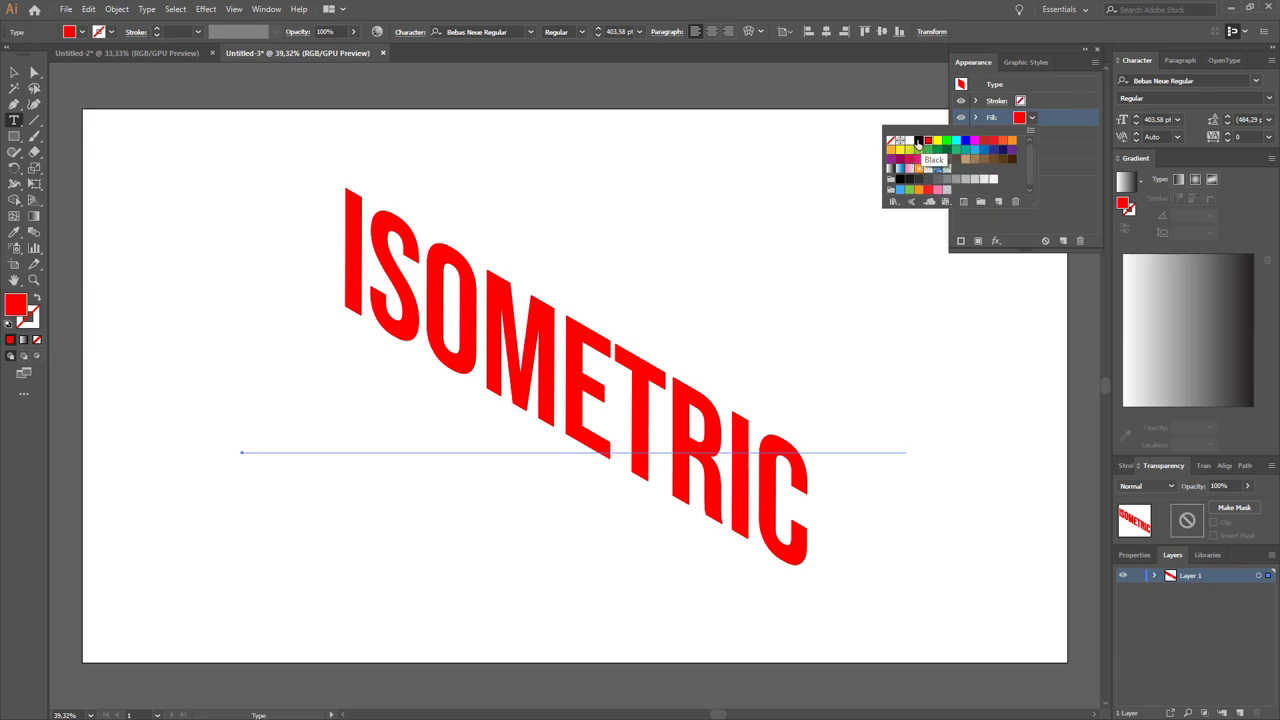
click(918, 142)
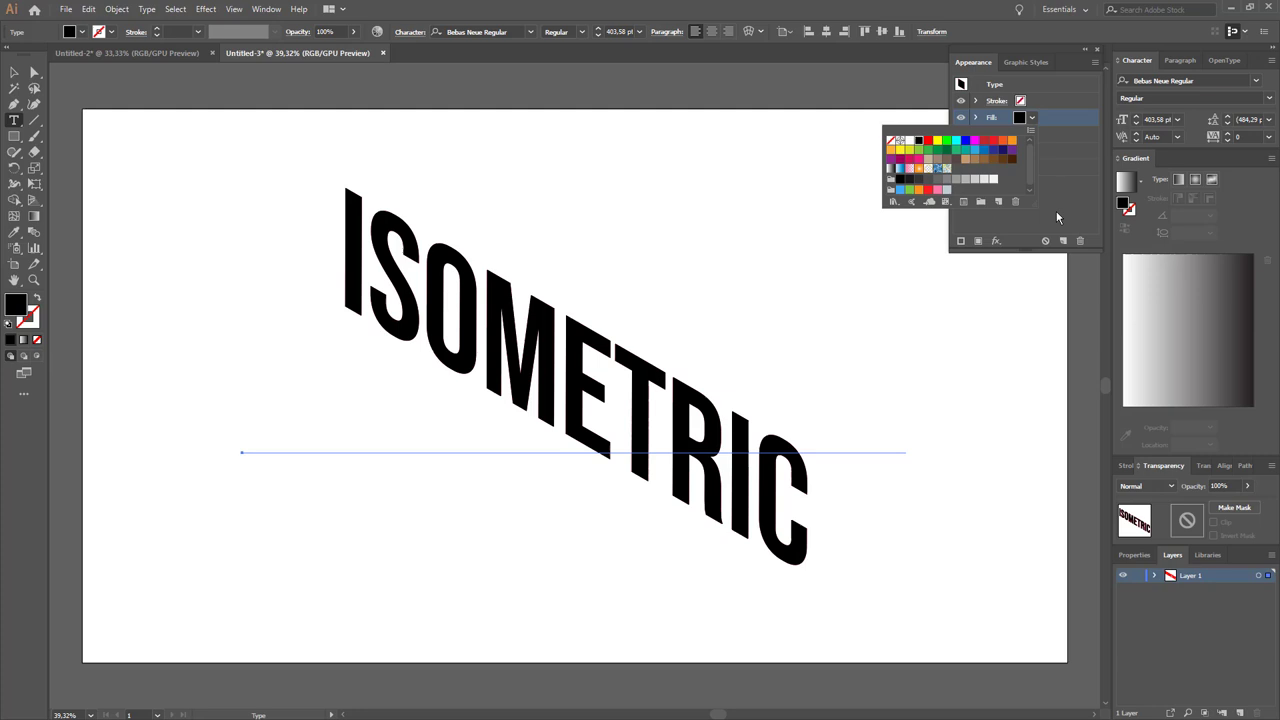
click(1057, 217)
click(976, 118)
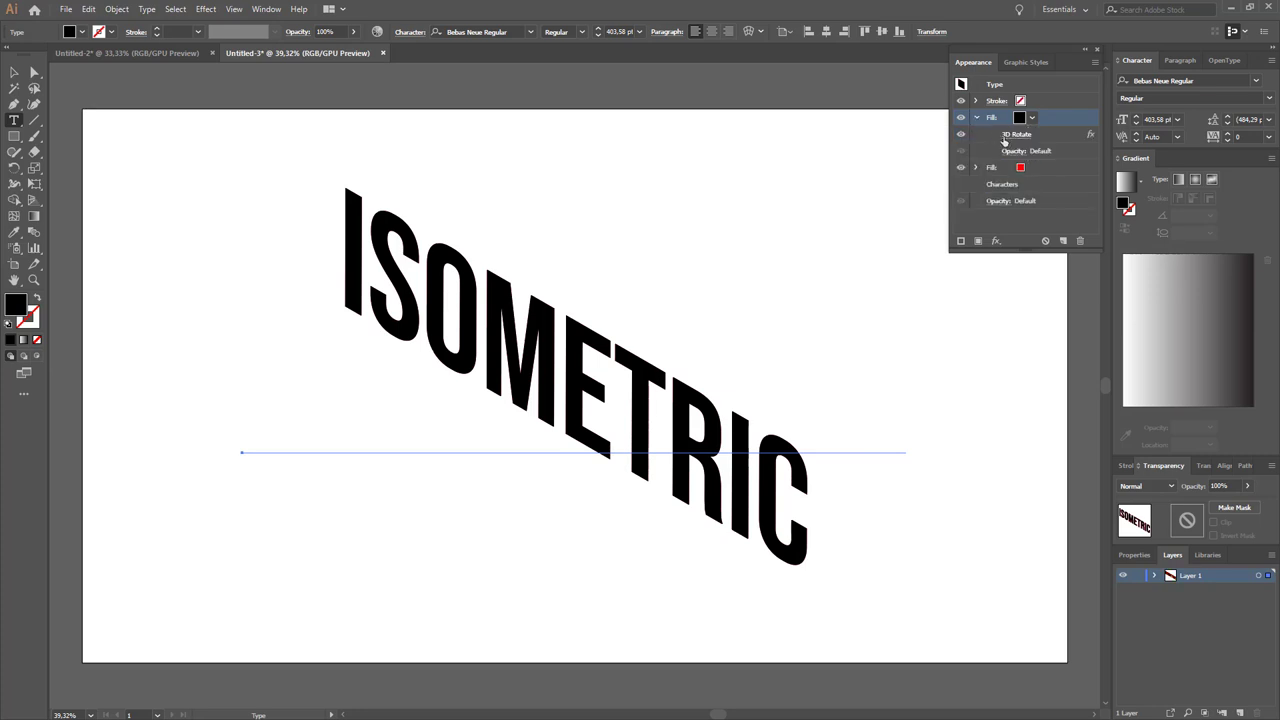
Change the black fill's 3D Rotate position to Isometric Top
click(1015, 134)
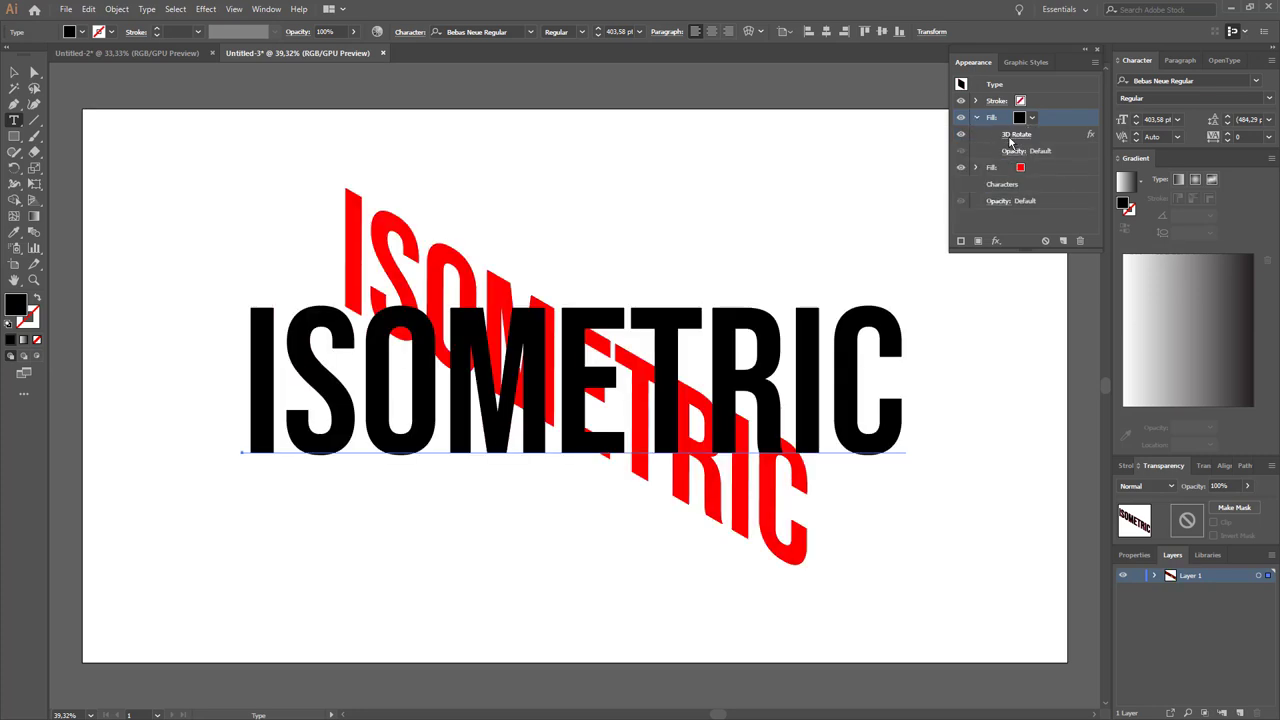
click(985, 273)
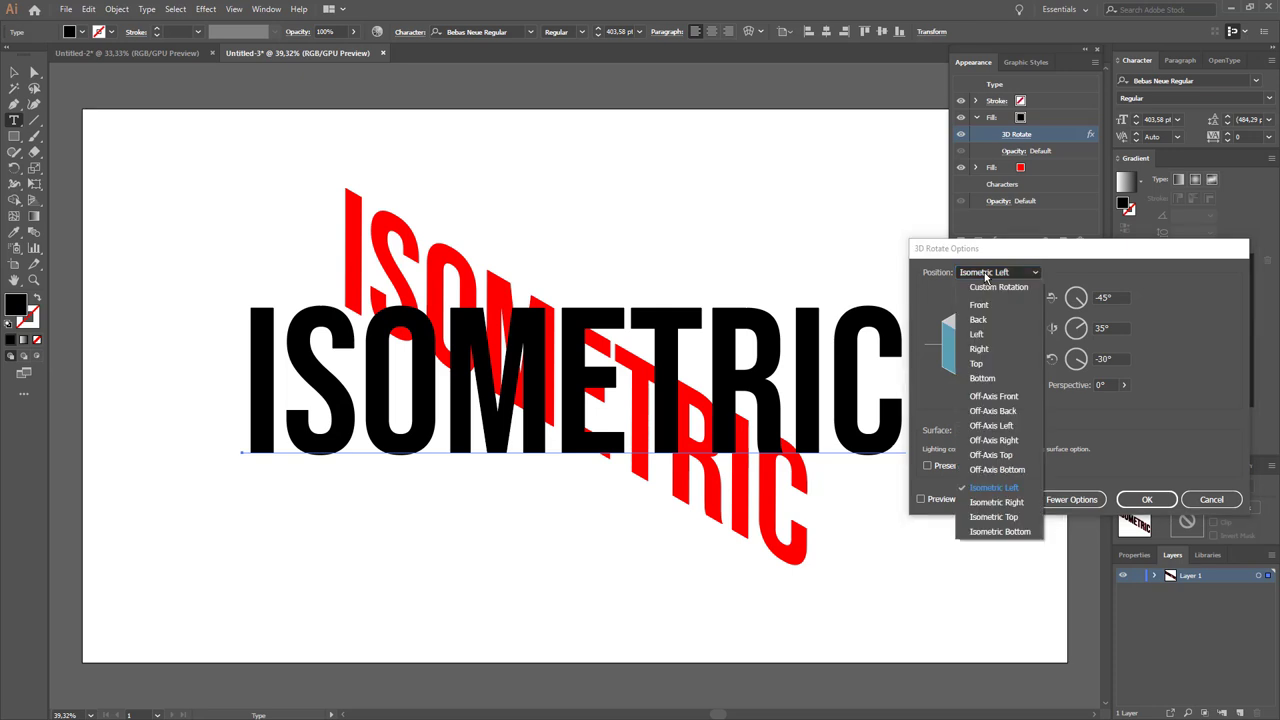
click(990, 518)
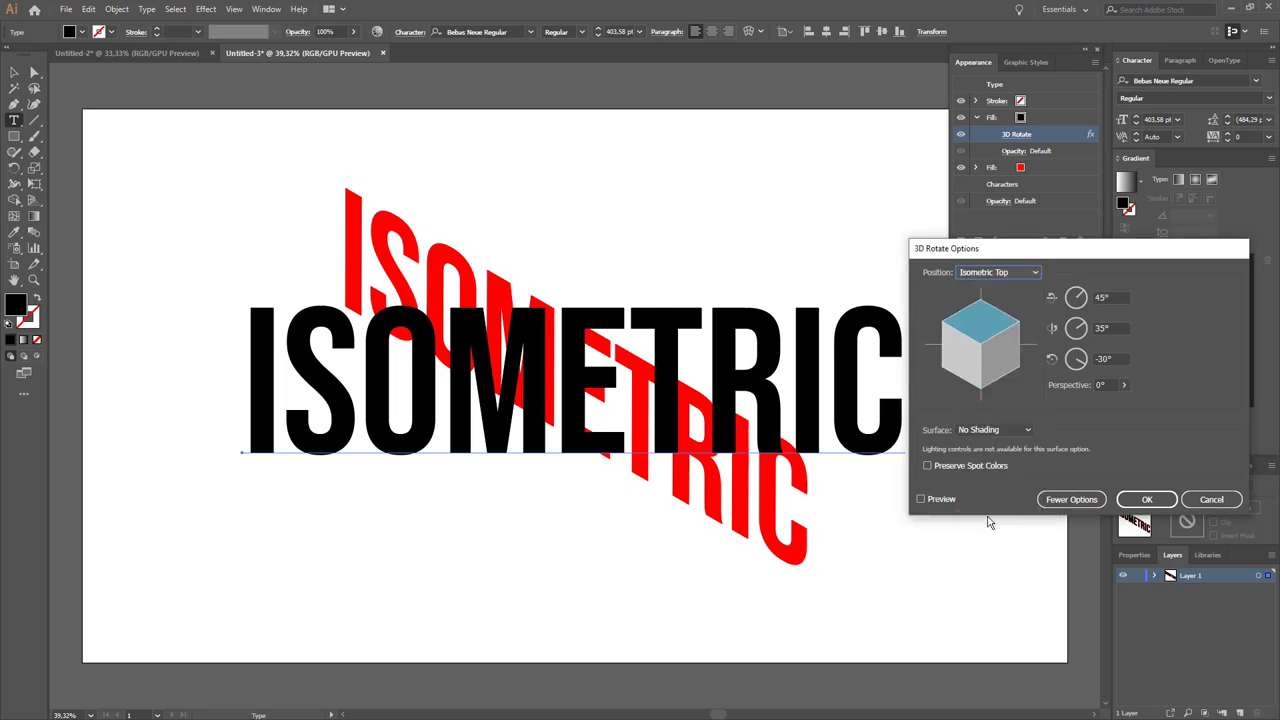
click(921, 498)
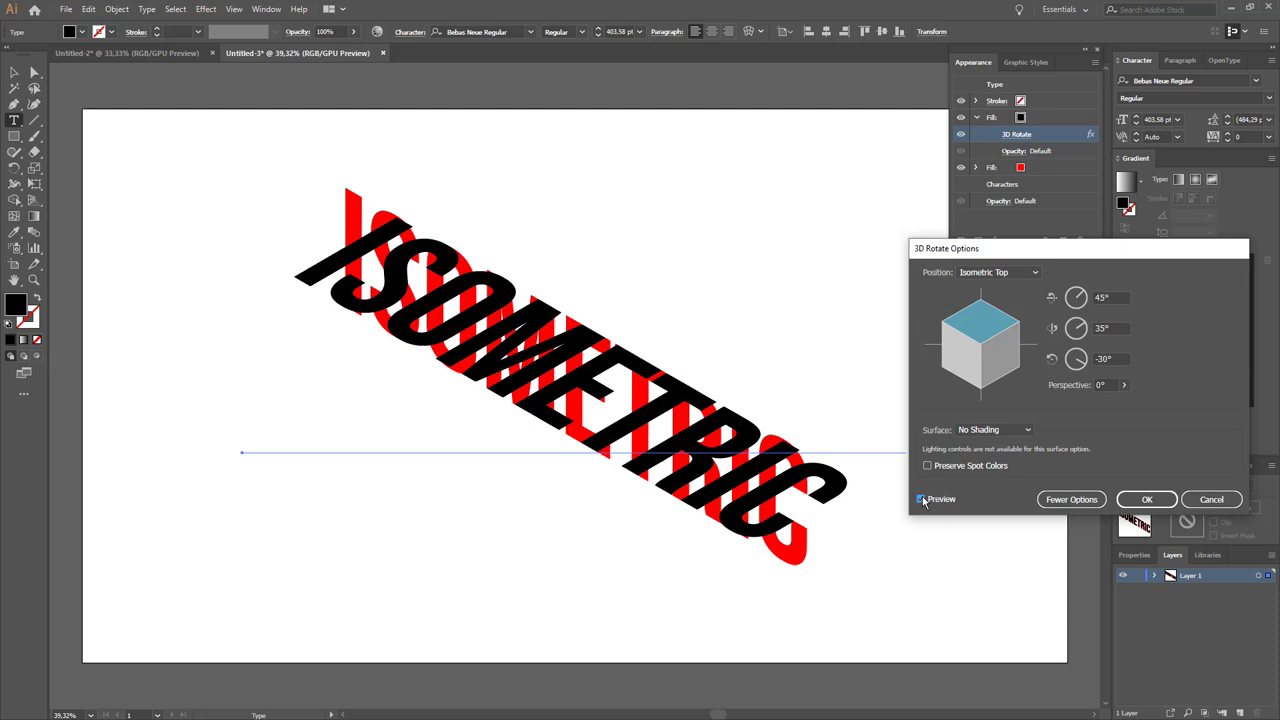
click(1147, 499)
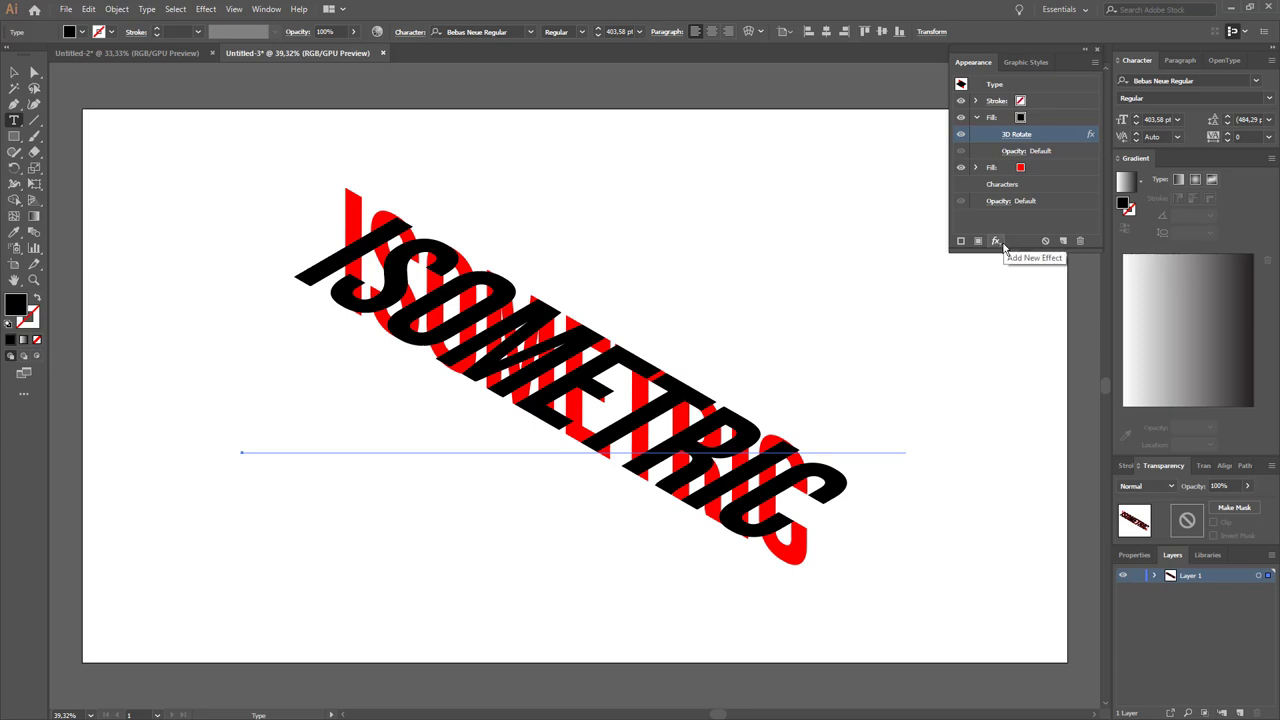
Add a Transform effect to the black fill moving it 110 px horizontally and -190 px vertically
click(996, 120)
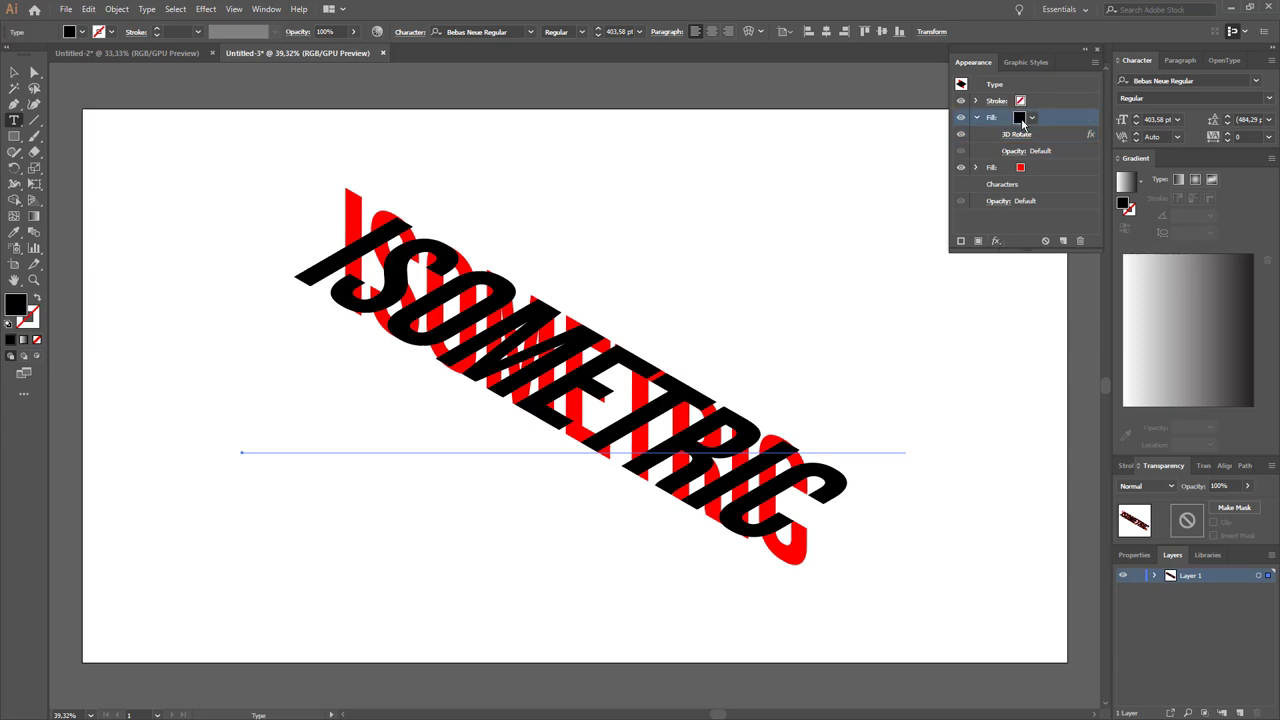
click(996, 241)
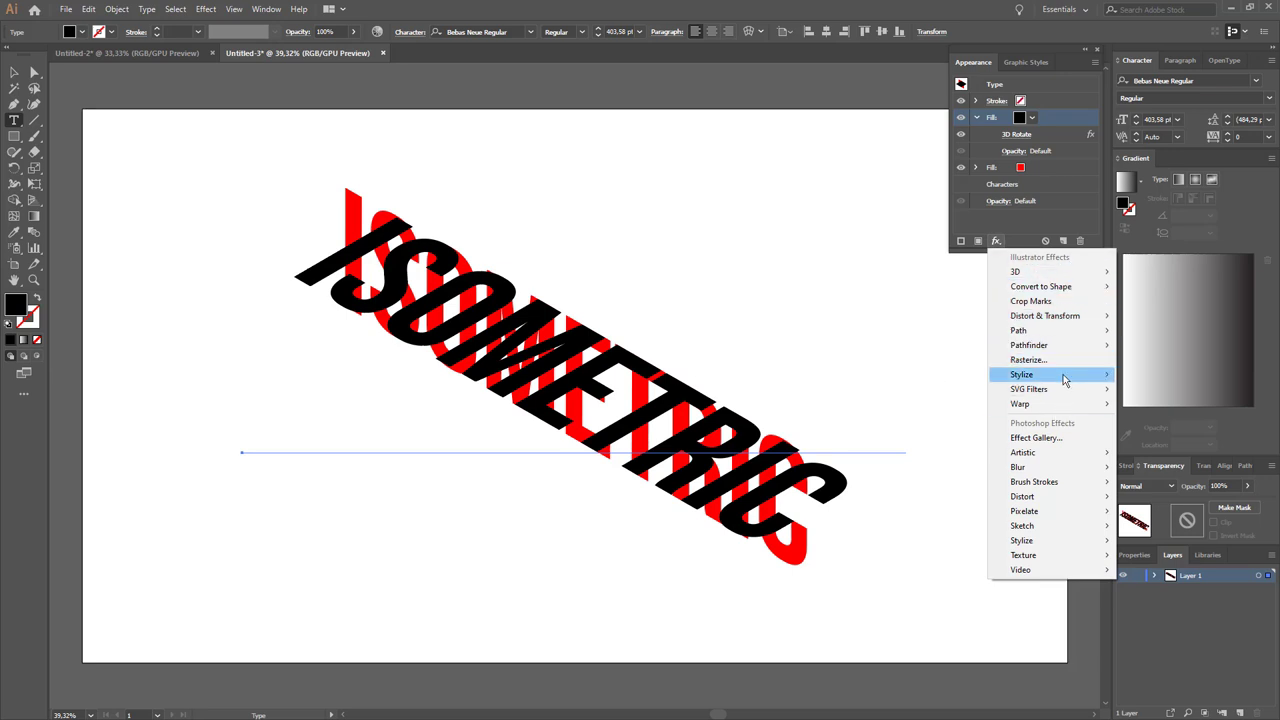
mouse_move(1045, 316)
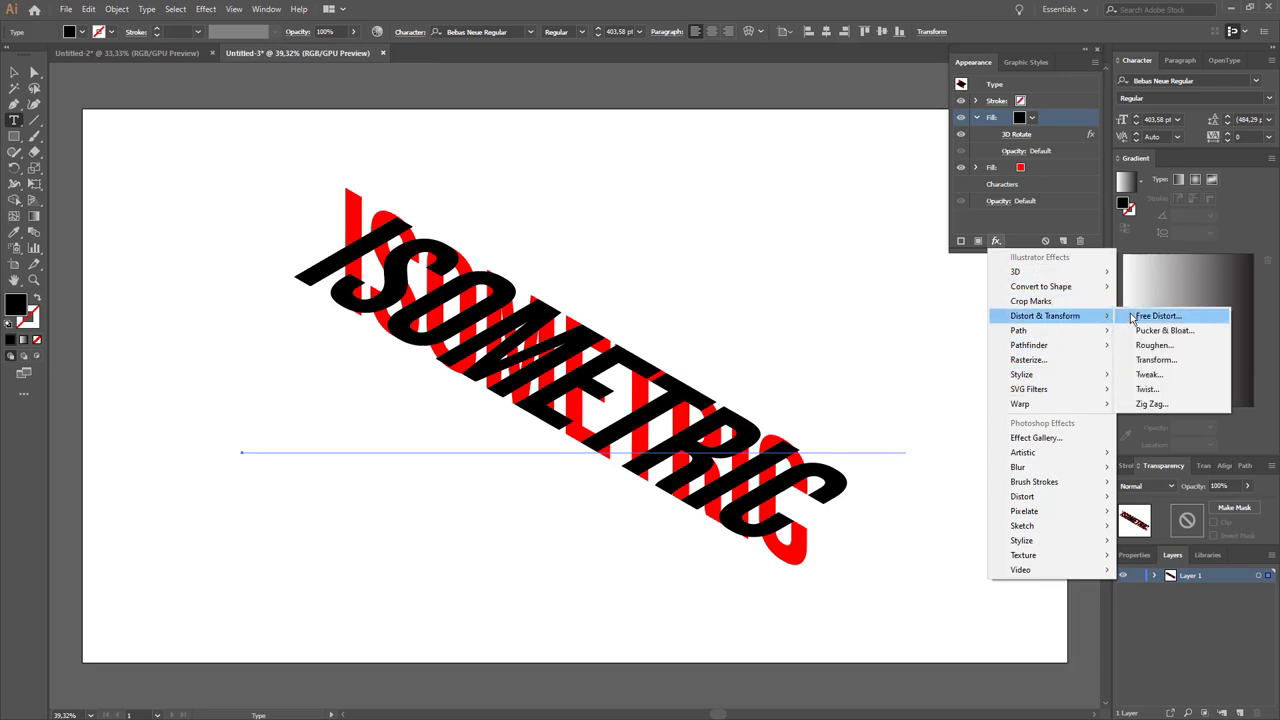
click(1150, 359)
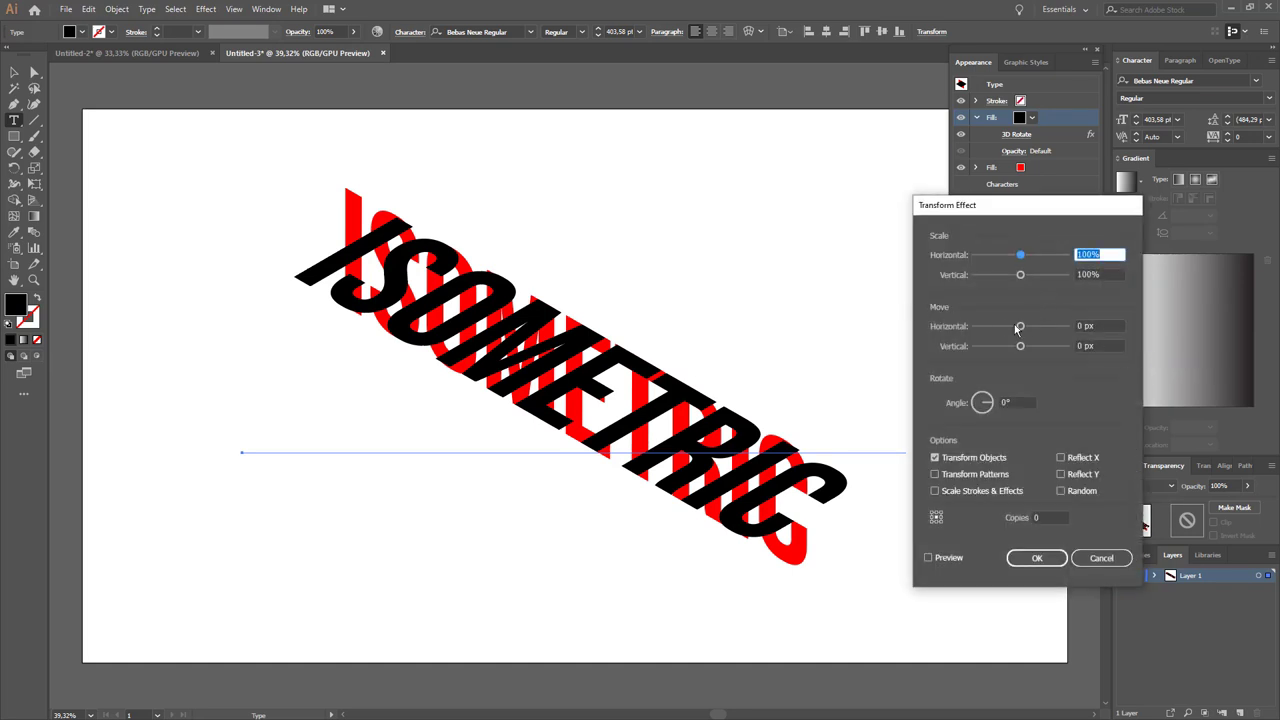
key(Tab)
key(Tab)
drag(1006, 328, 1013, 327)
click(928, 557)
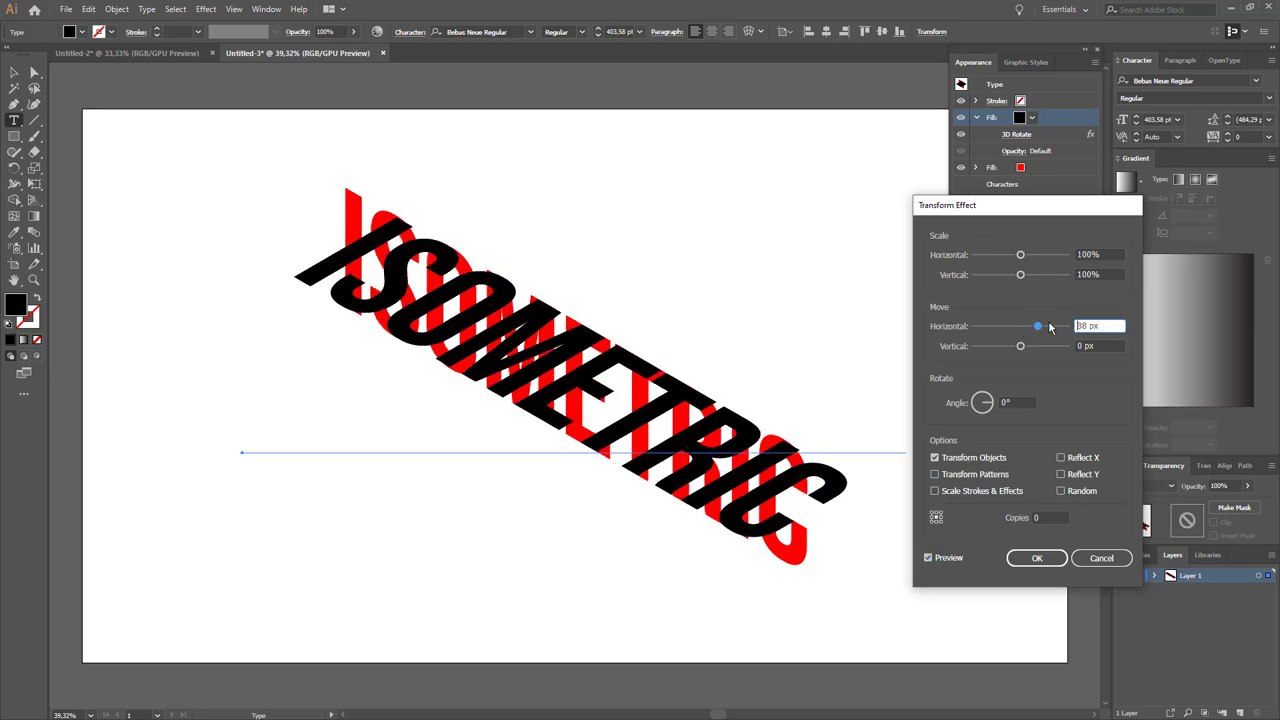
drag(1013, 327, 1066, 327)
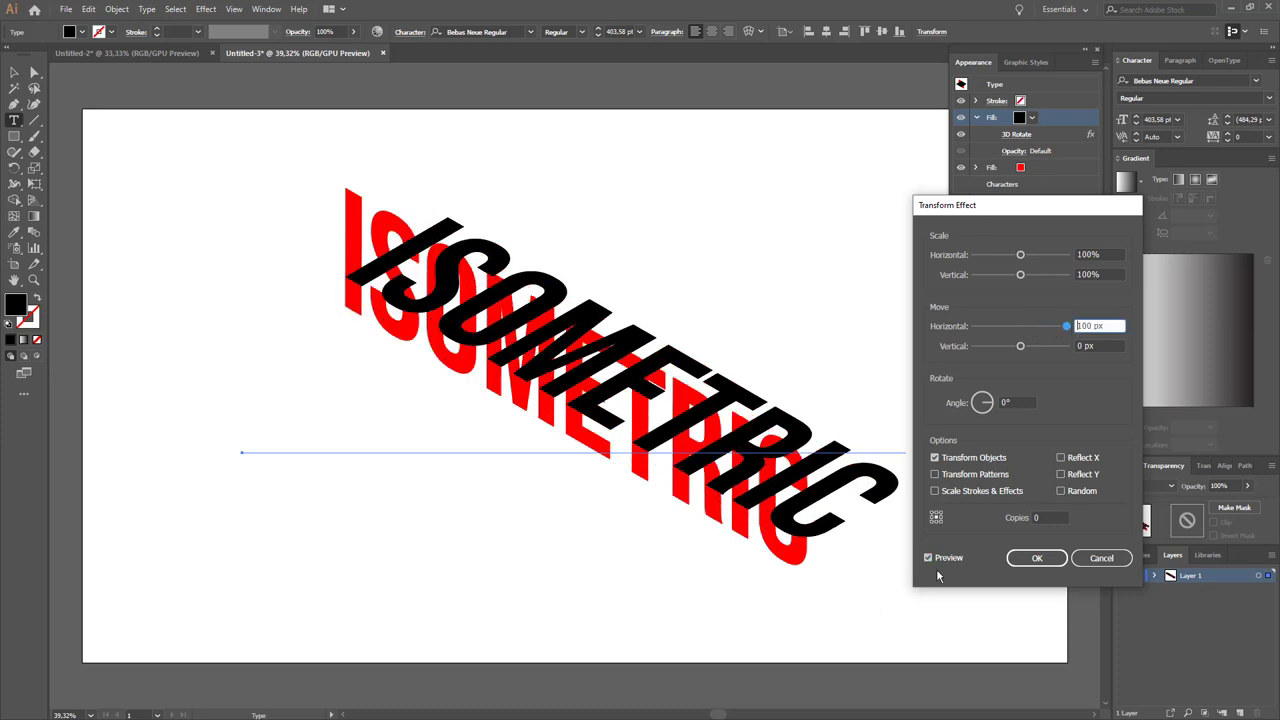
mouse_move(1020, 346)
mouse_down()
mouse_move(1058, 348)
mouse_move(945, 345)
mouse_up()
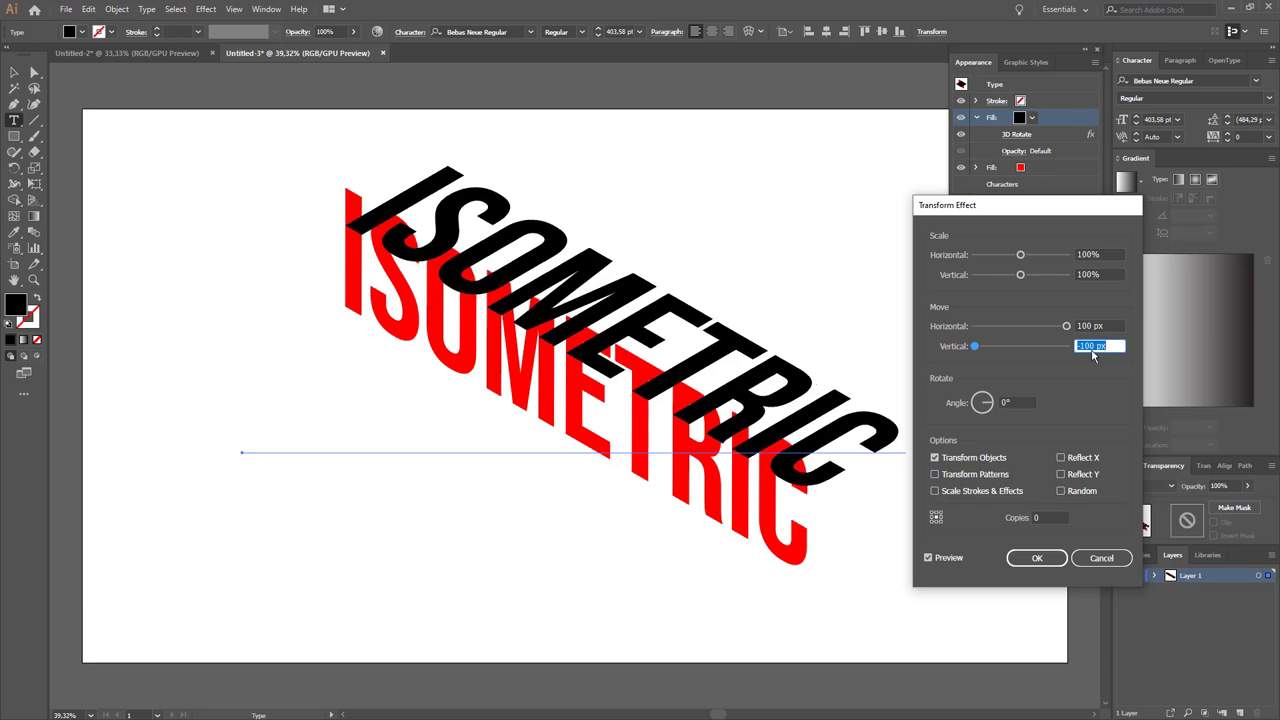
key(shift+Down)
key(shift+Down)
key(shift+Down)
key(shift+Down)
key(shift+Down)
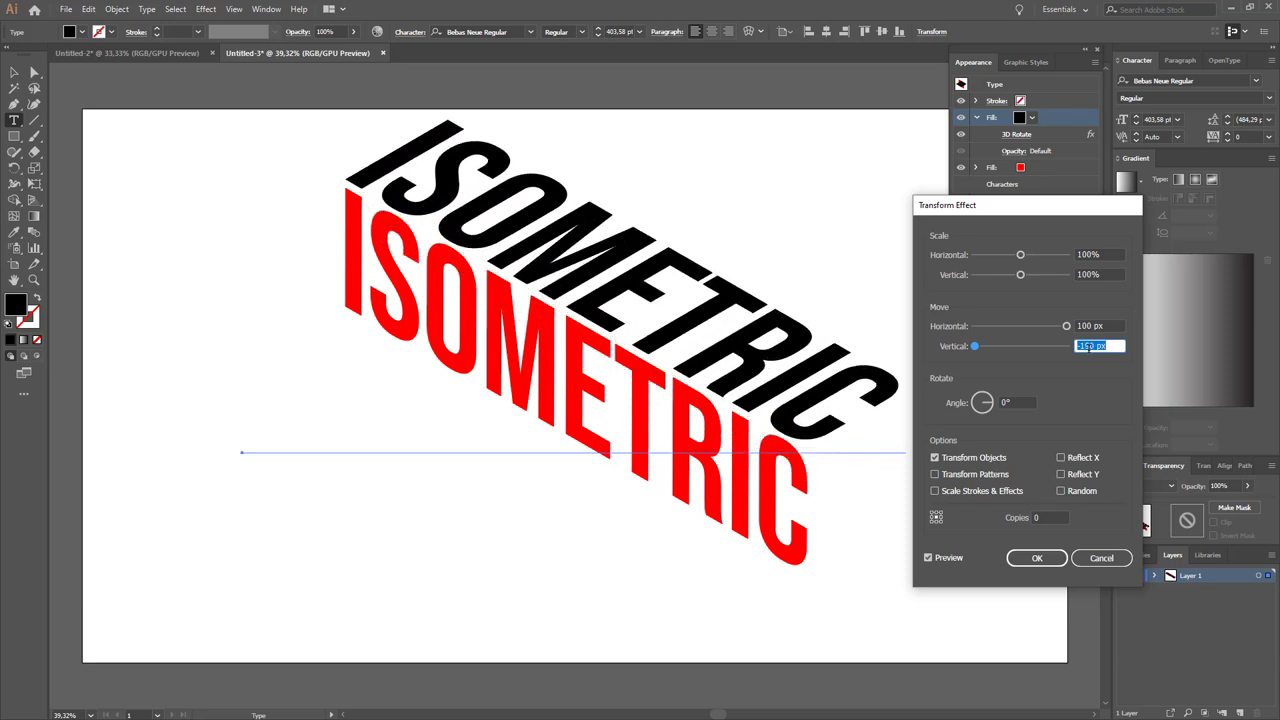
key(shift+Down)
key(shift+Down)
key(shift+Down)
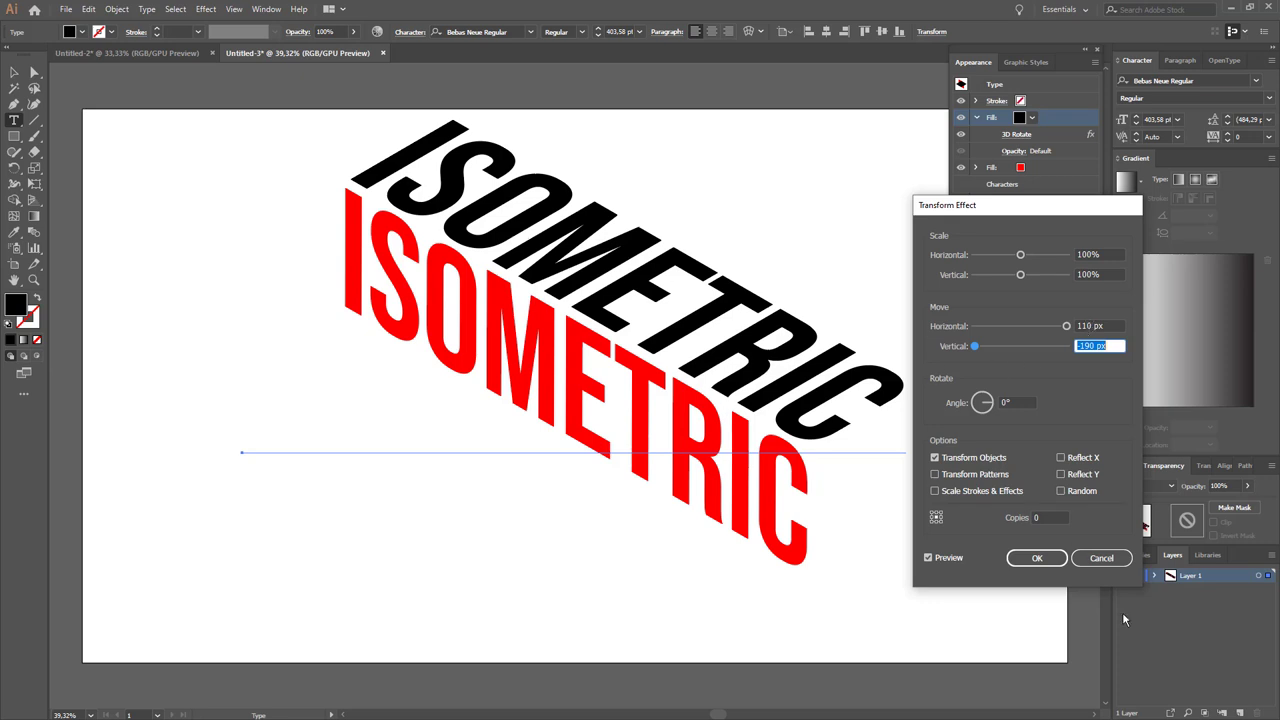
click(1038, 558)
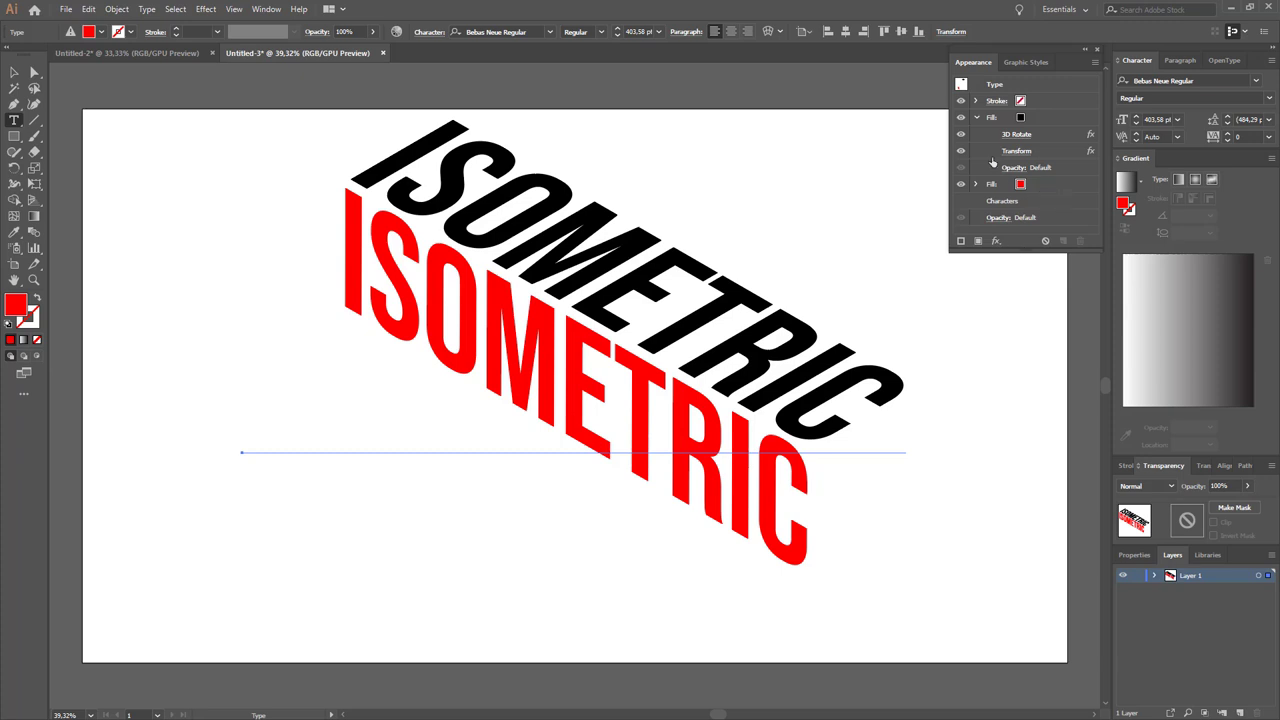
Duplicate the top black fill in the Appearance panel
click(976, 117)
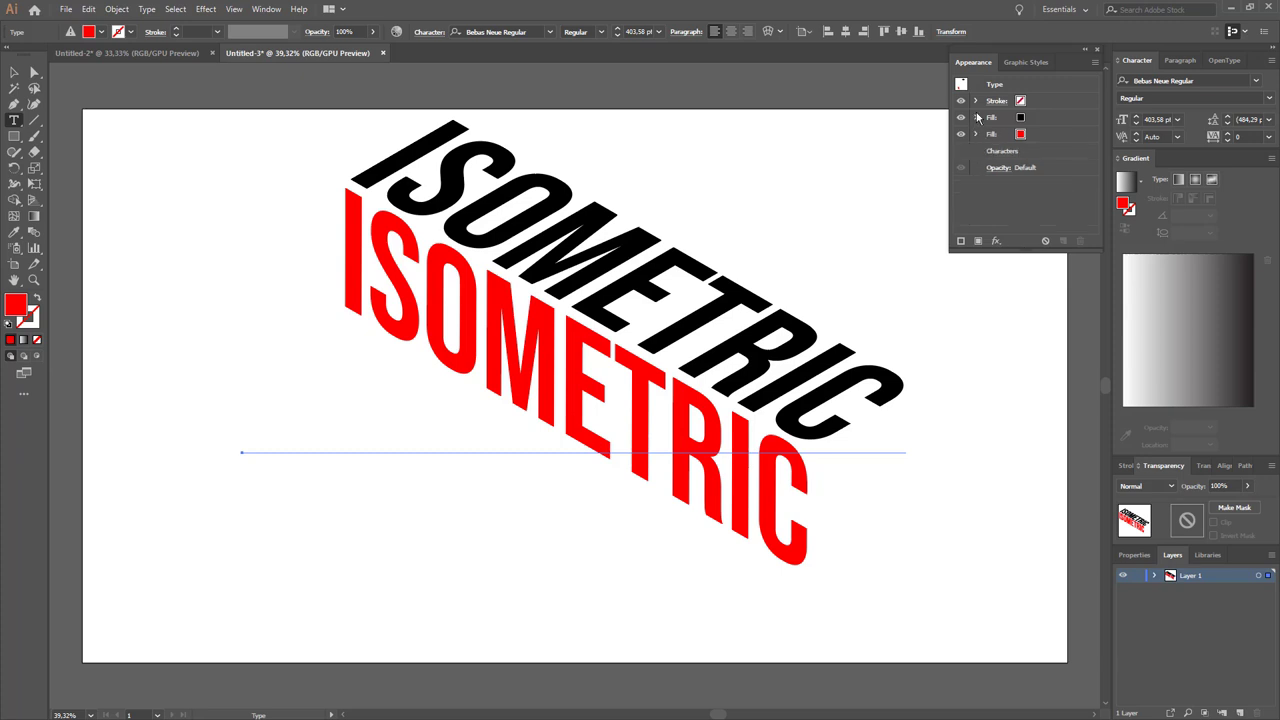
click(976, 117)
click(1036, 120)
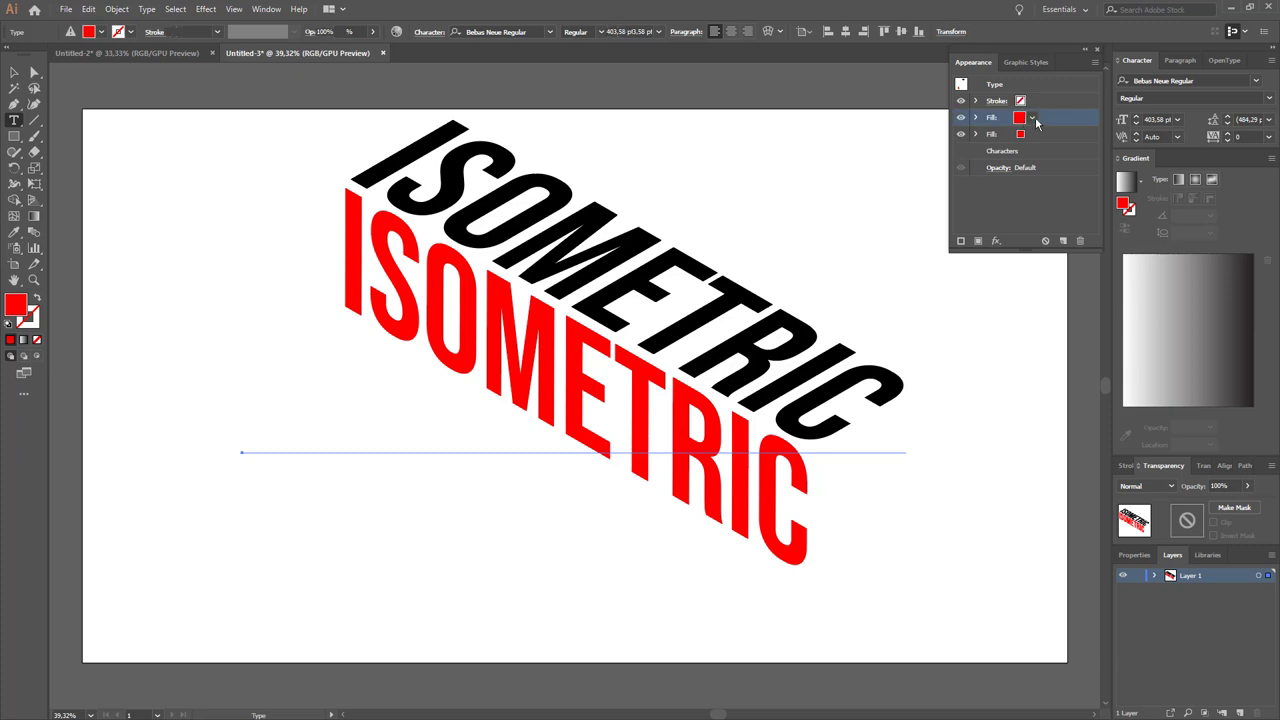
click(1063, 241)
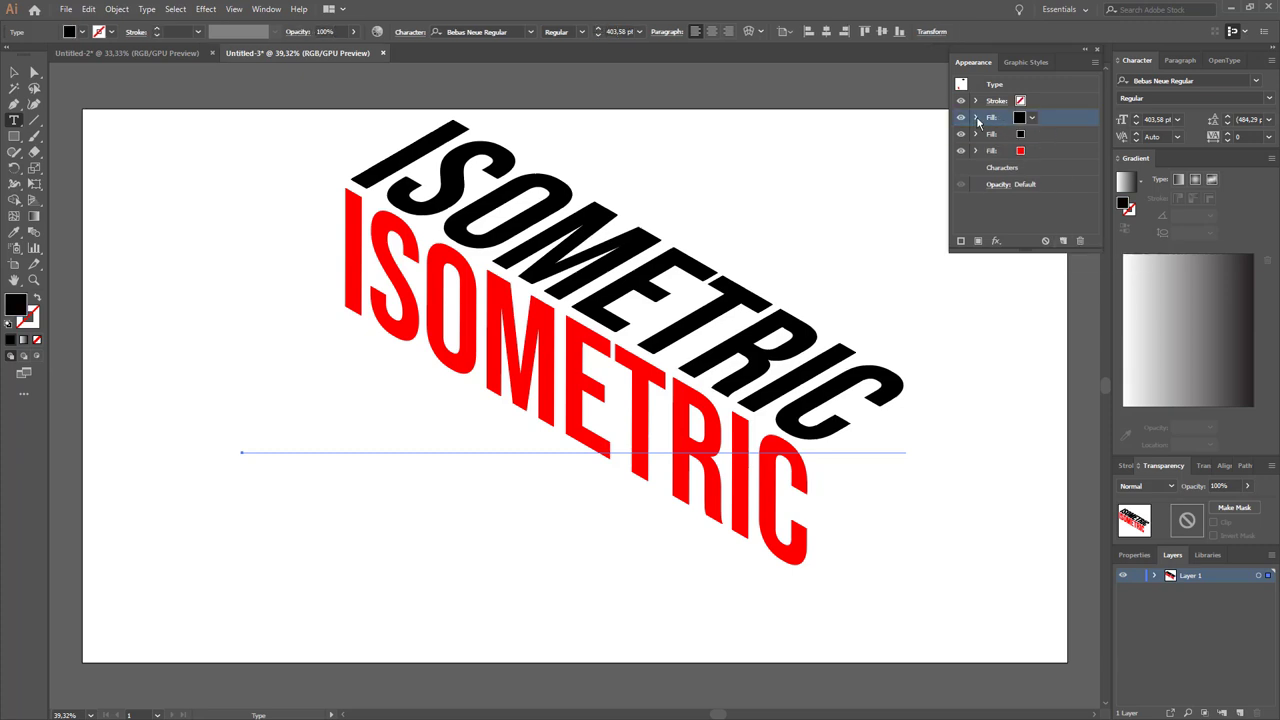
Edit the new copy's Transform move to -100 px horizontal and 150 px vertical
click(976, 118)
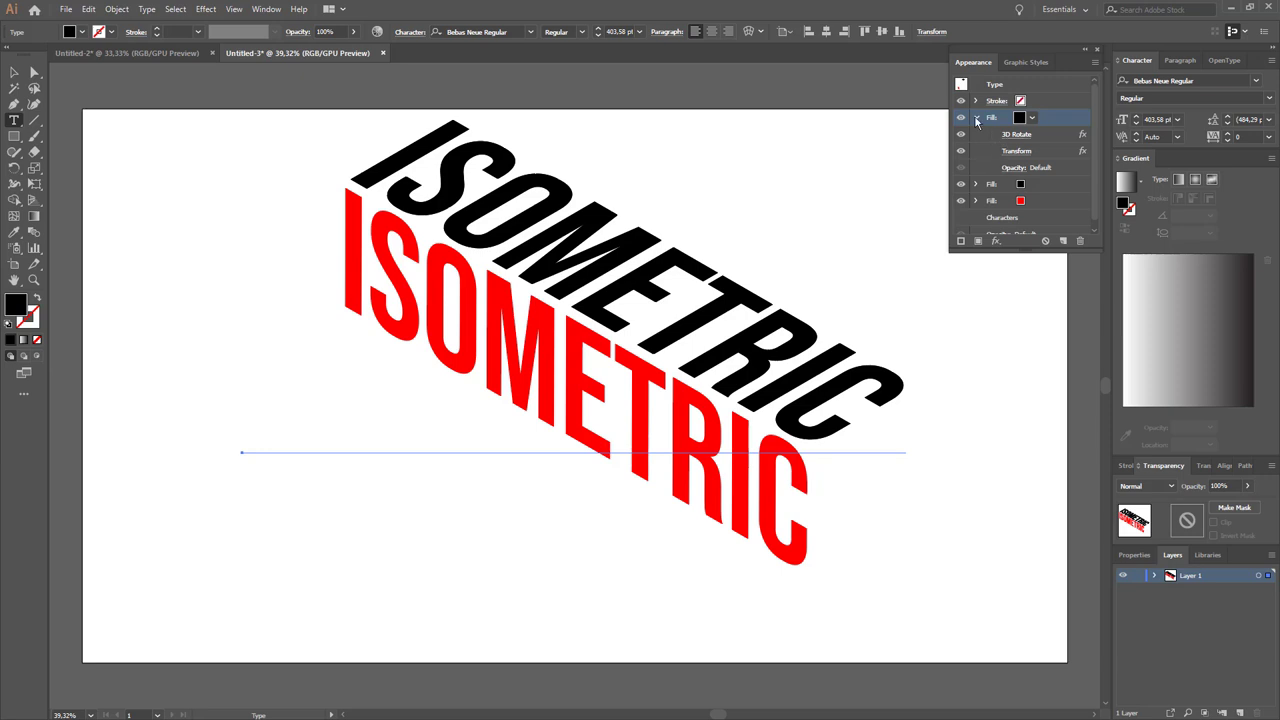
click(1015, 152)
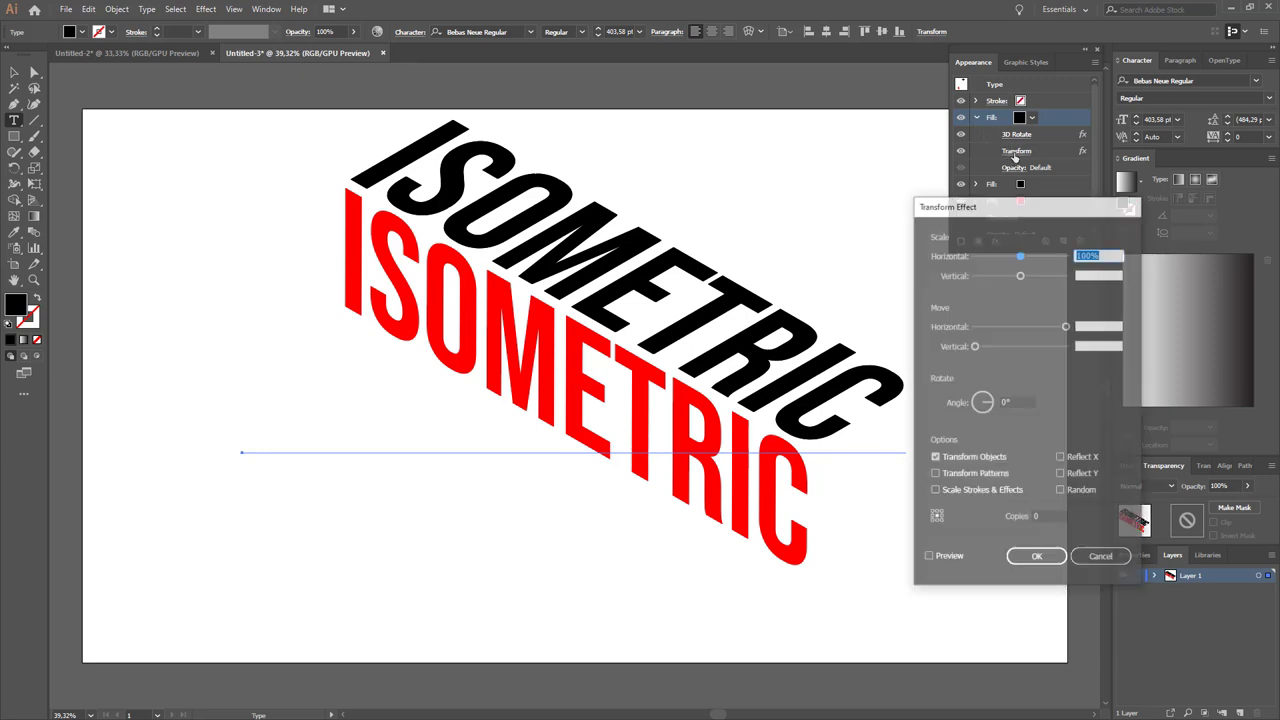
mouse_move(1068, 326)
mouse_down()
mouse_move(974, 326)
mouse_move(1120, 345)
mouse_up()
click(928, 558)
text(100)
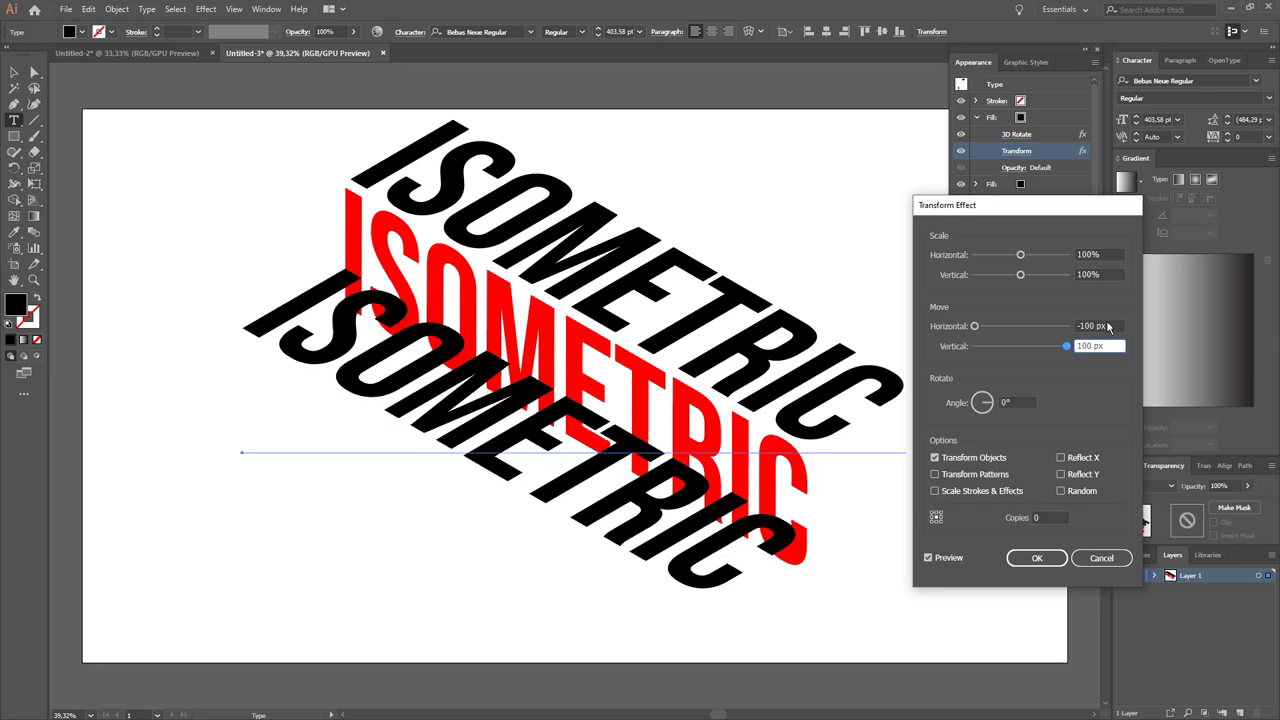
double_click(1090, 345)
text(150)
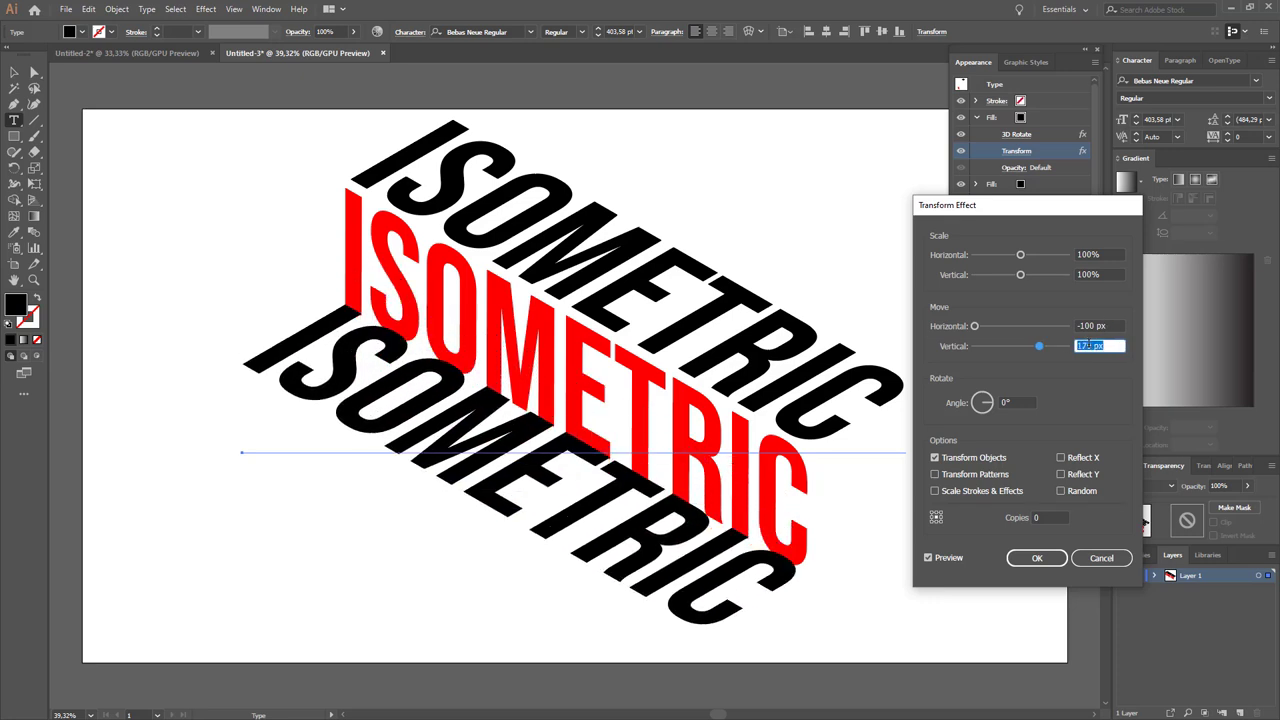
click(1022, 556)
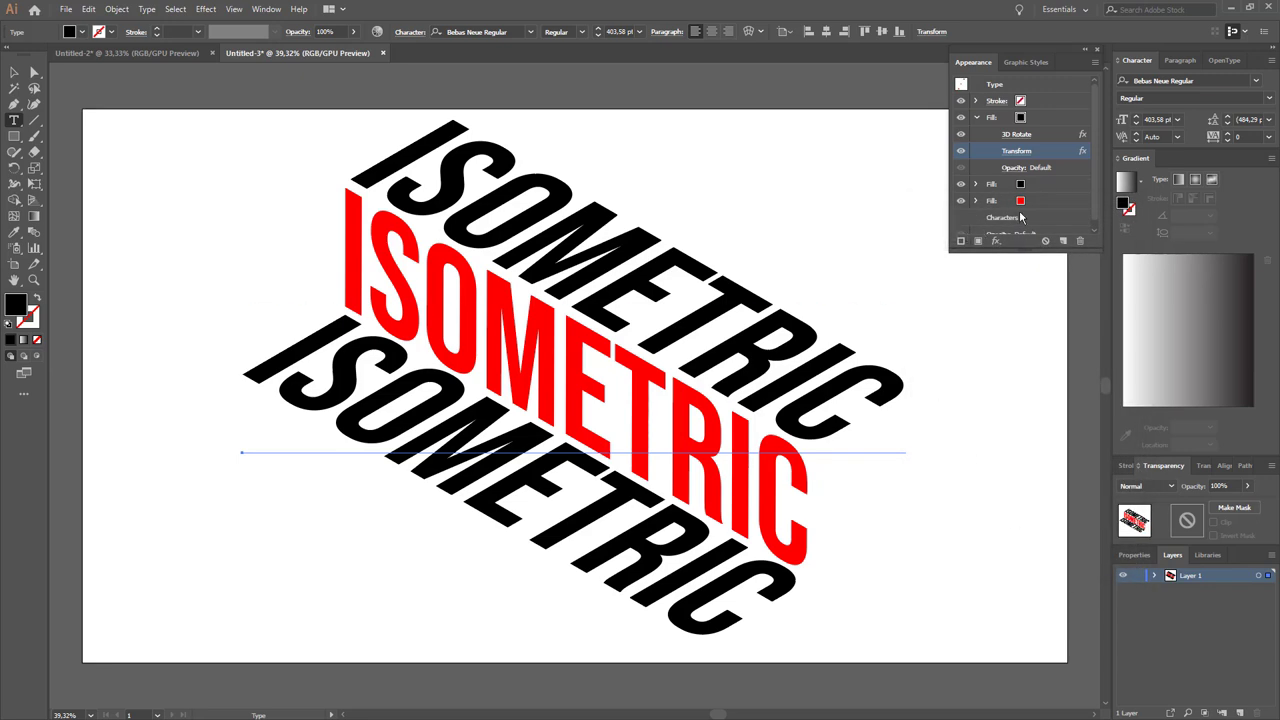
Replace the ISOMETRIC text with HELLO WORLD and deselect it
scroll(1020, 216, down, 1)
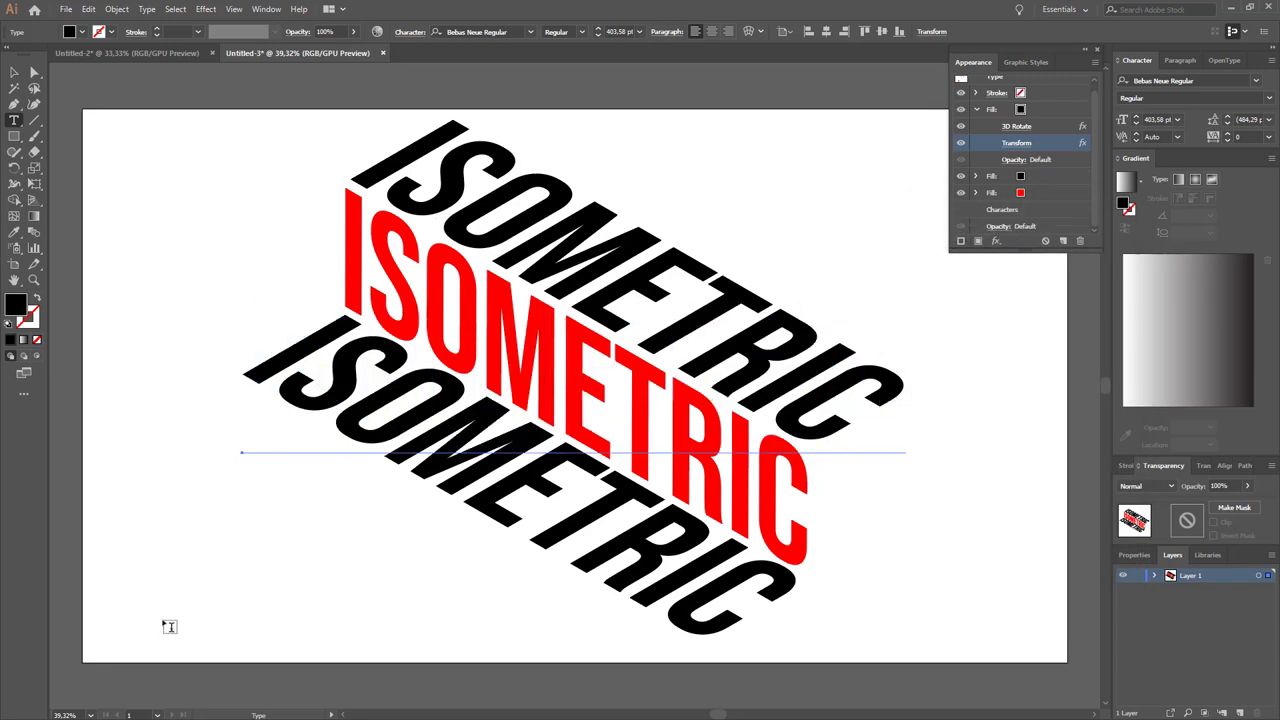
double_click(486, 380)
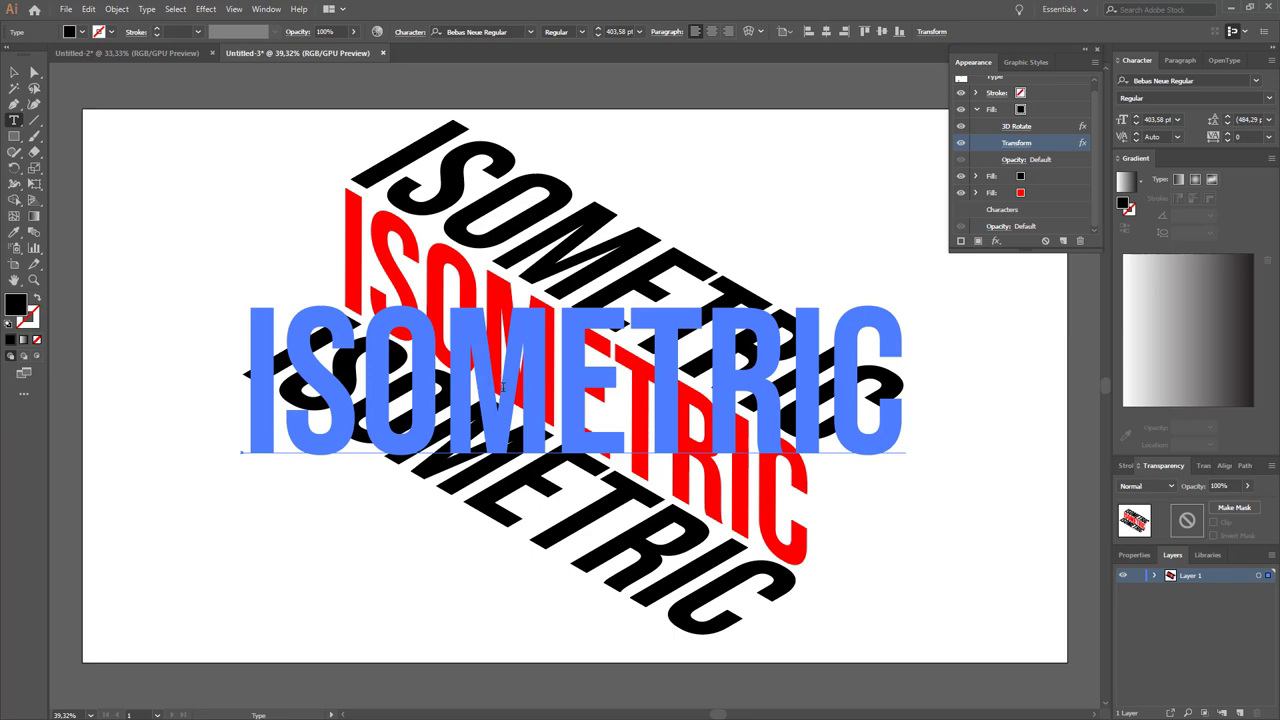
key(ctrl+a)
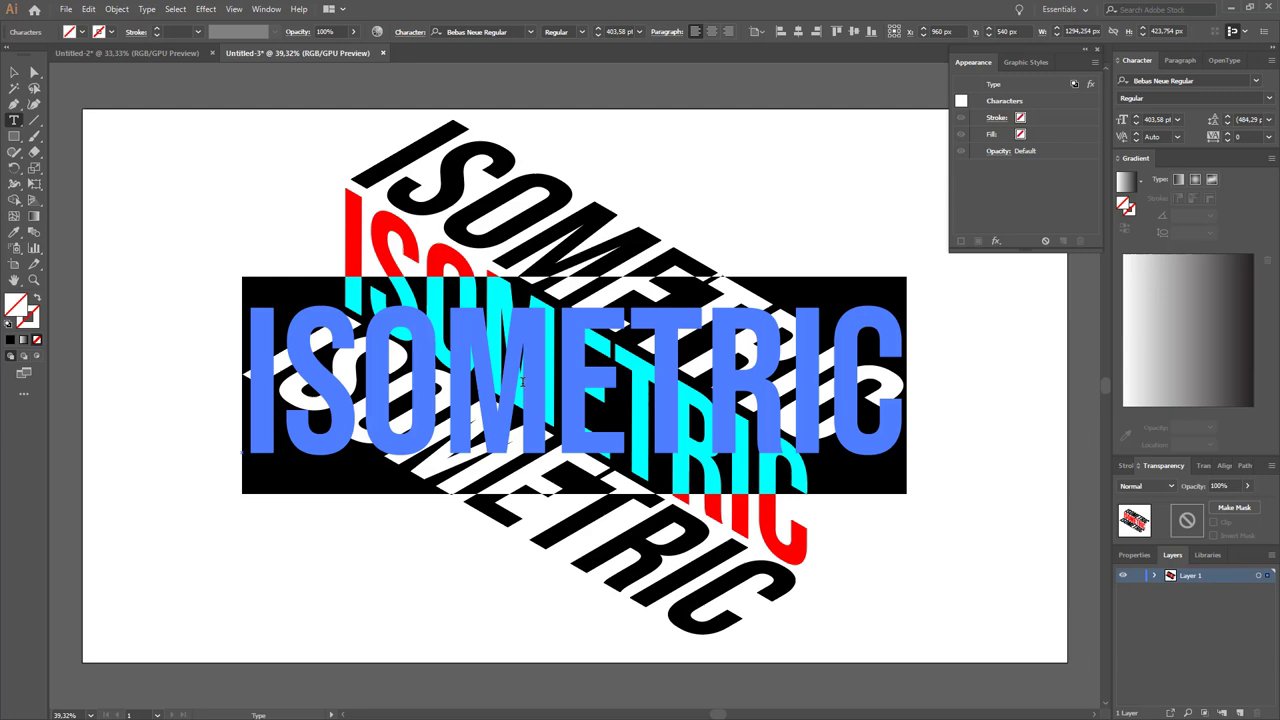
text(HELLO)
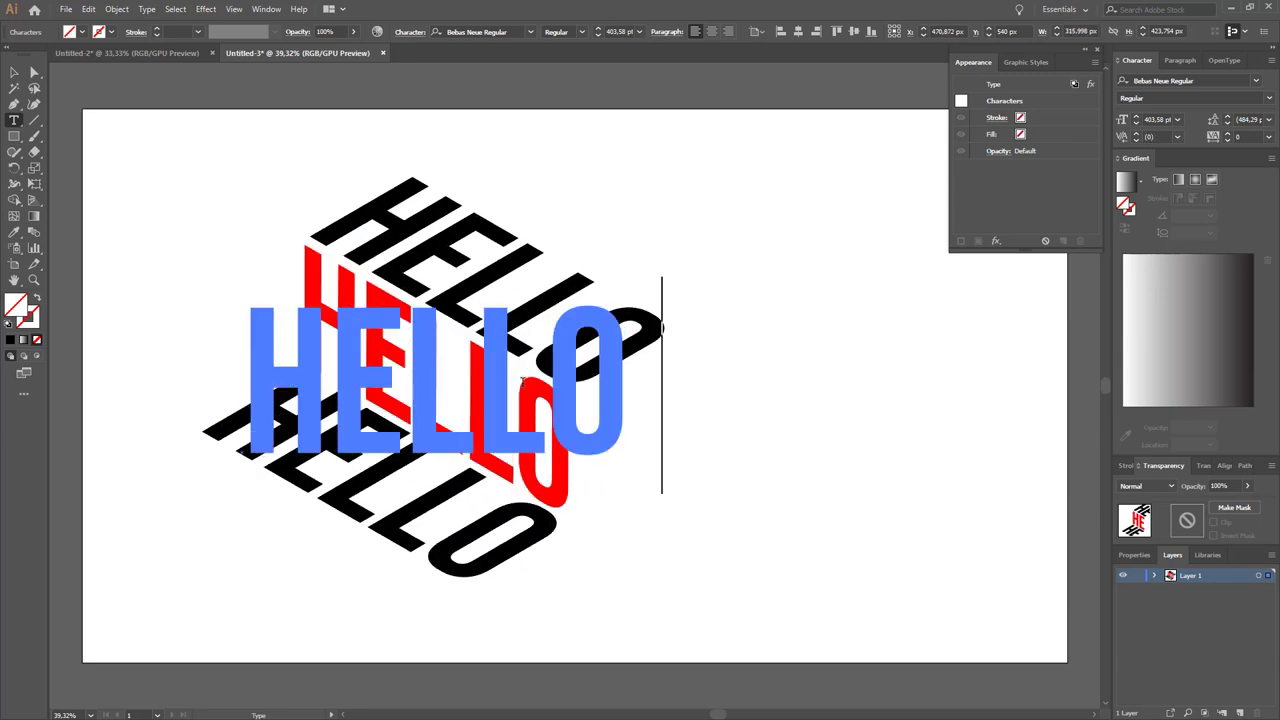
text( WORLD)
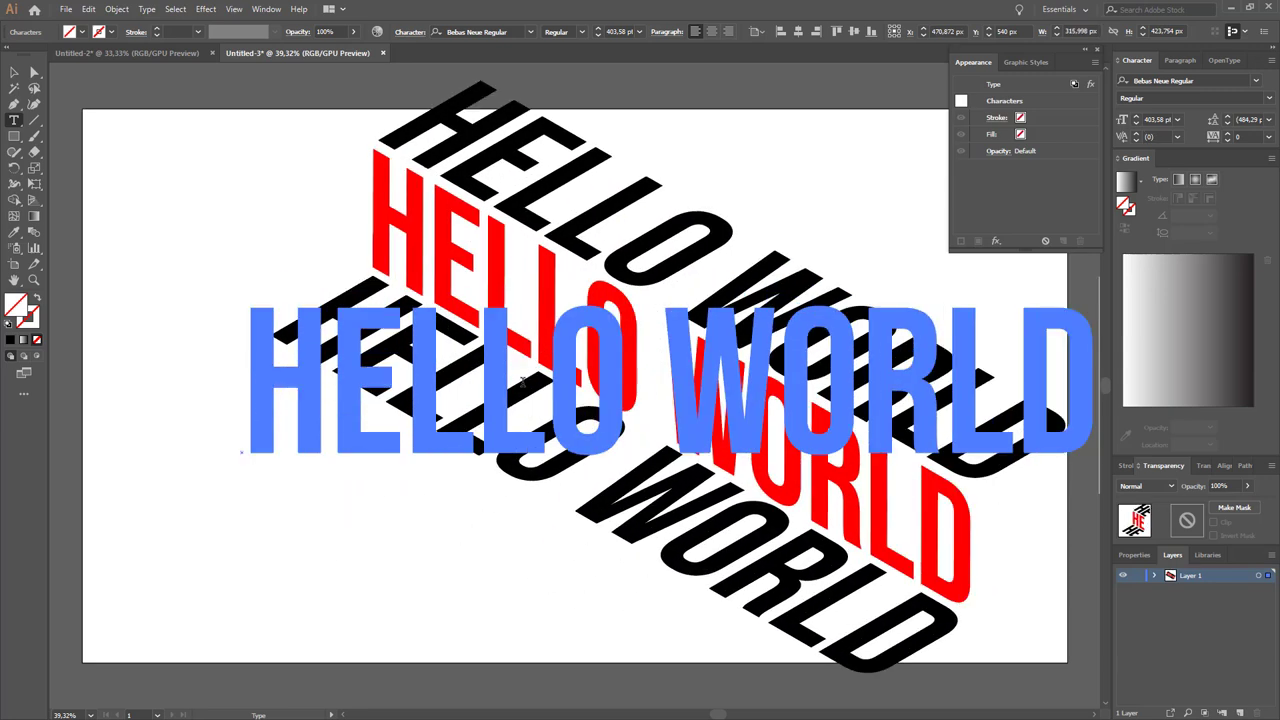
key(Escape)
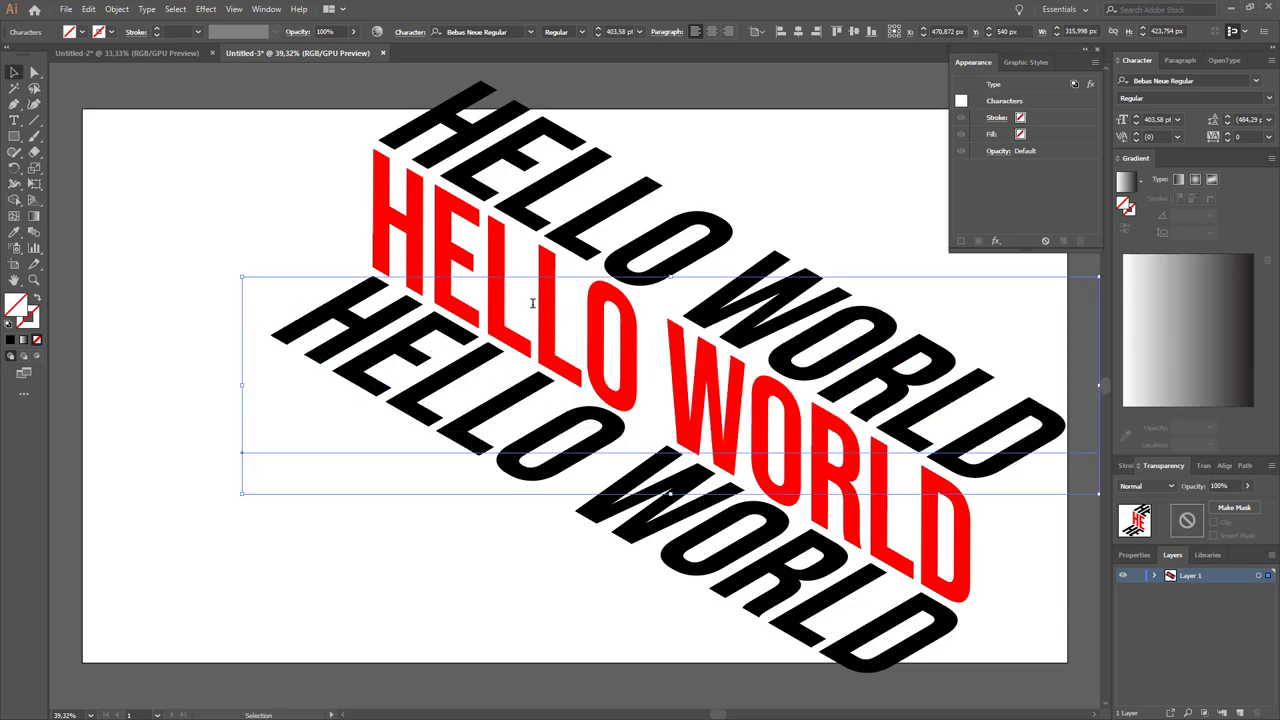
click(452, 512)
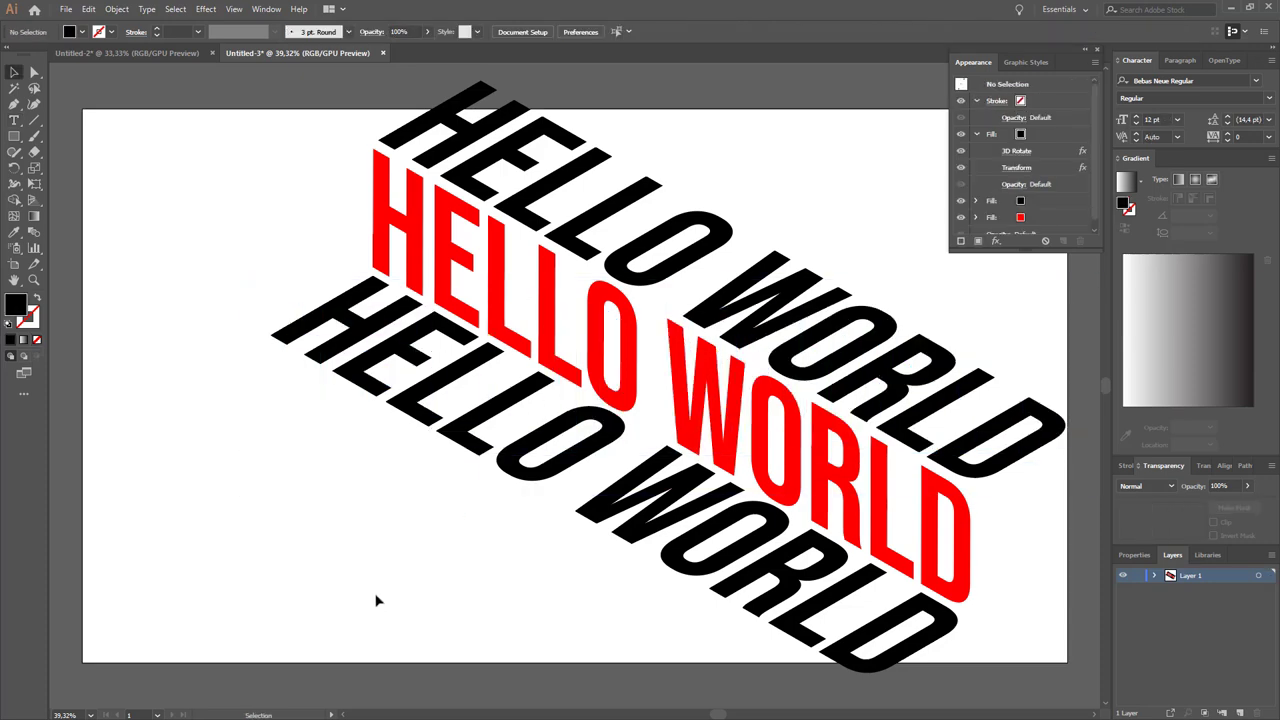
scroll(377, 588, right, 1)
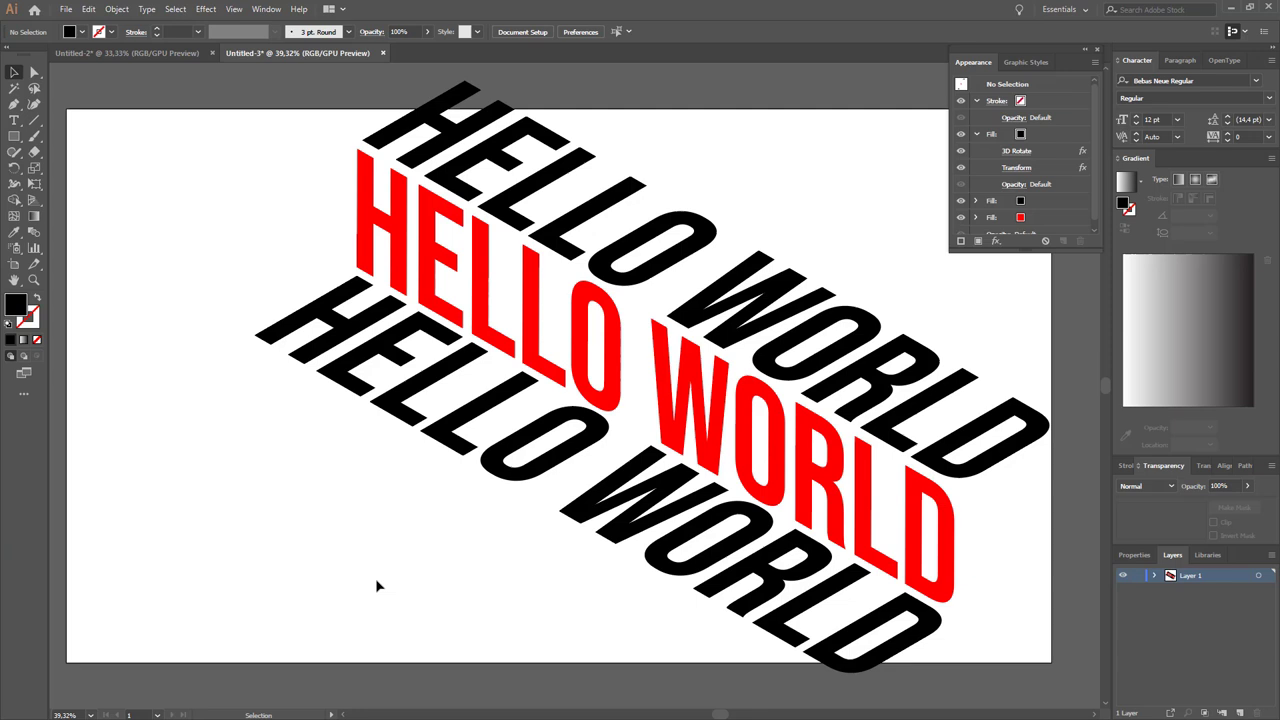